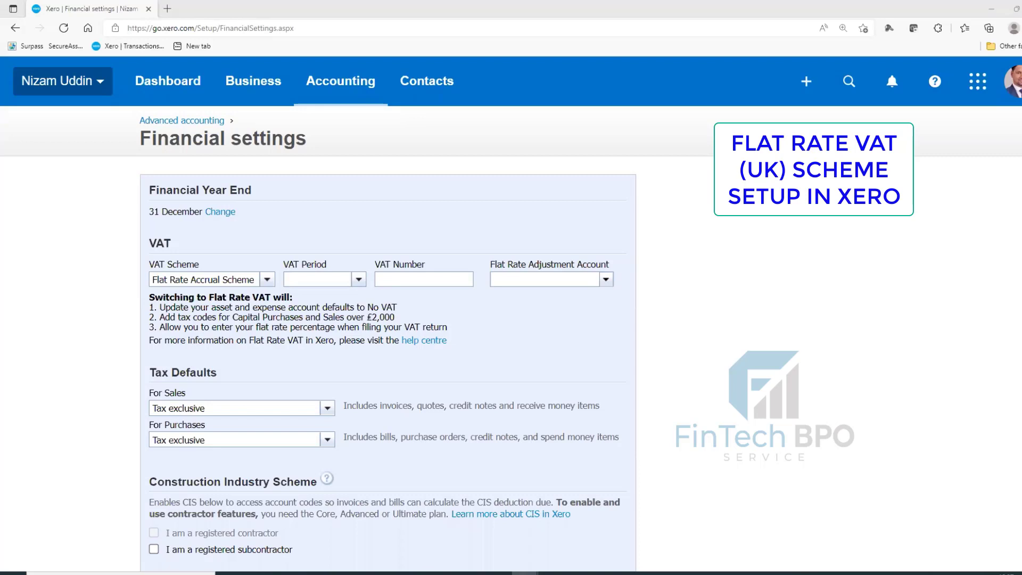
- Mark Financial settings as a favourite in the organisation's advanced accounting settings and open its page
click(68, 83)
click(111, 313)
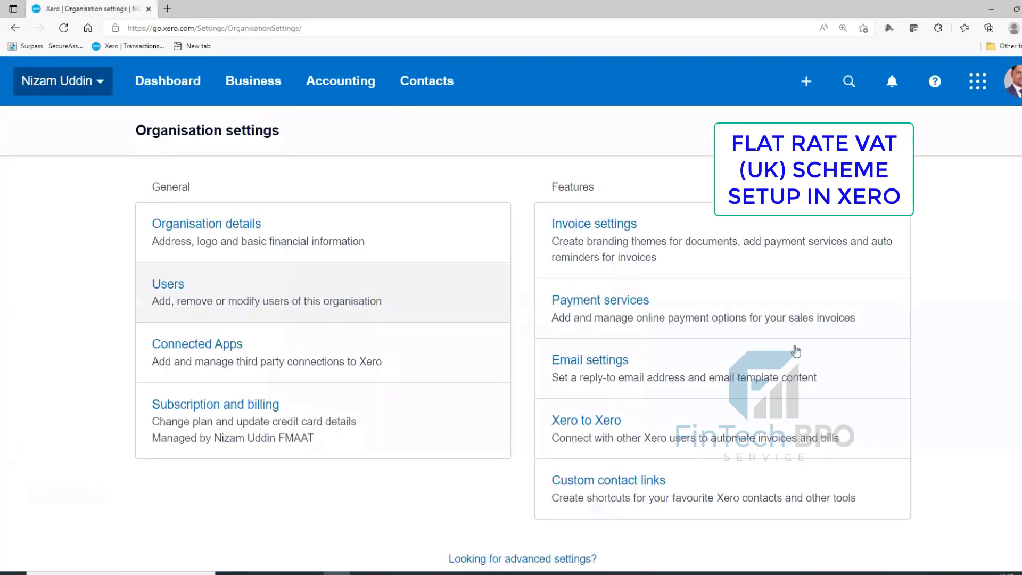
click(586, 558)
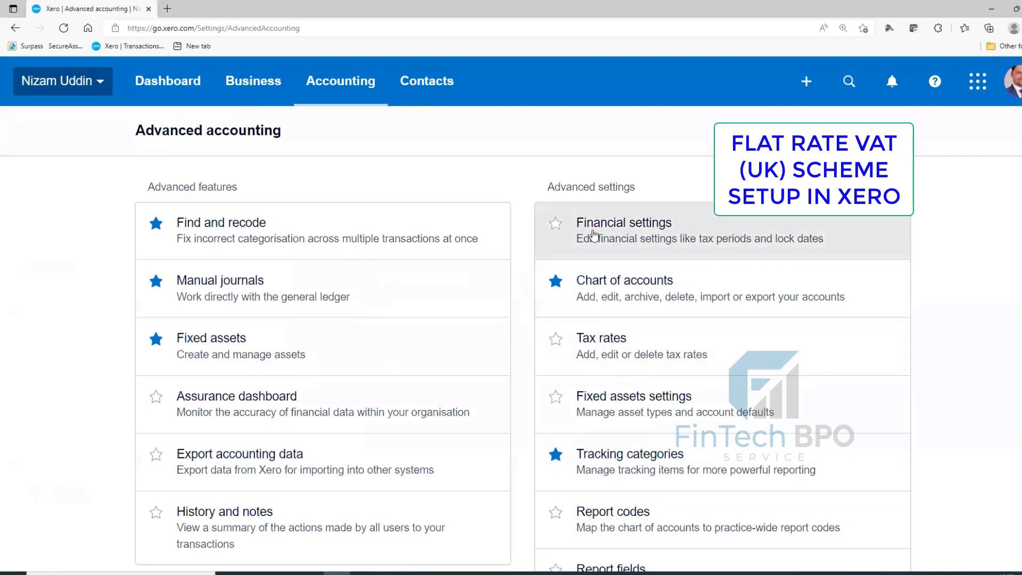
click(557, 228)
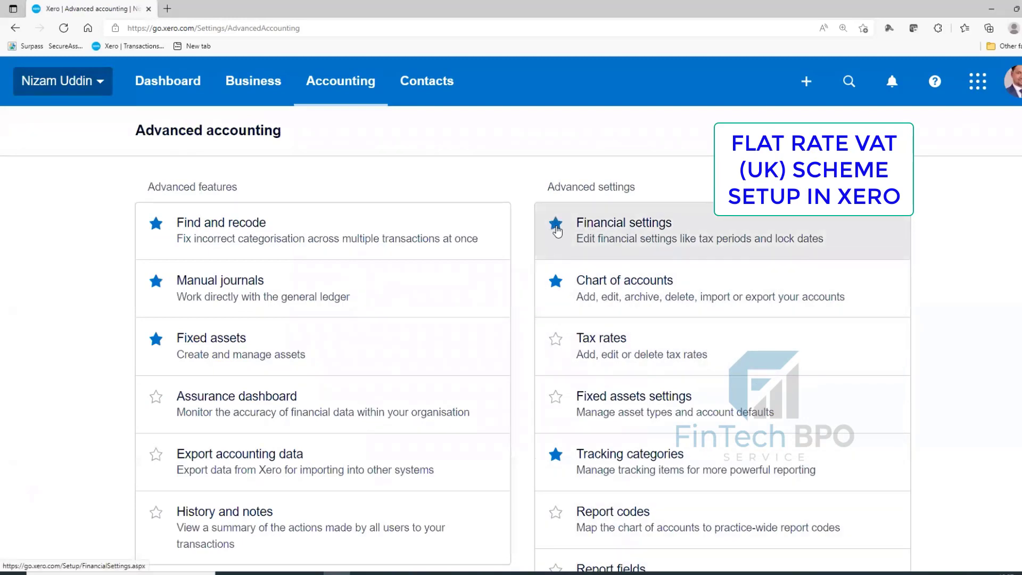
click(626, 242)
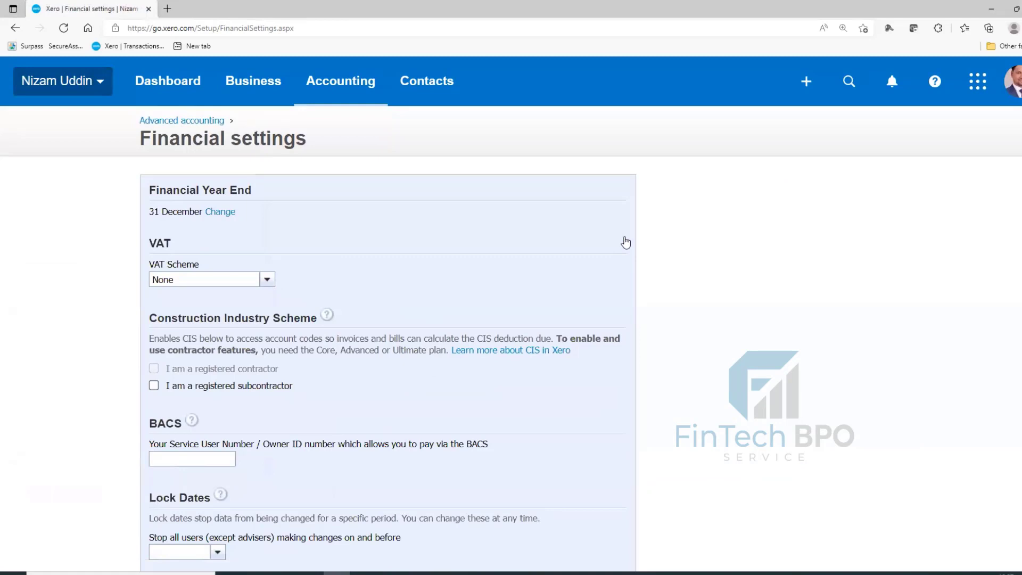
- Set the VAT scheme to Flat Rate Accrual Scheme with a Quarterly VAT period and enter the VAT number
click(269, 283)
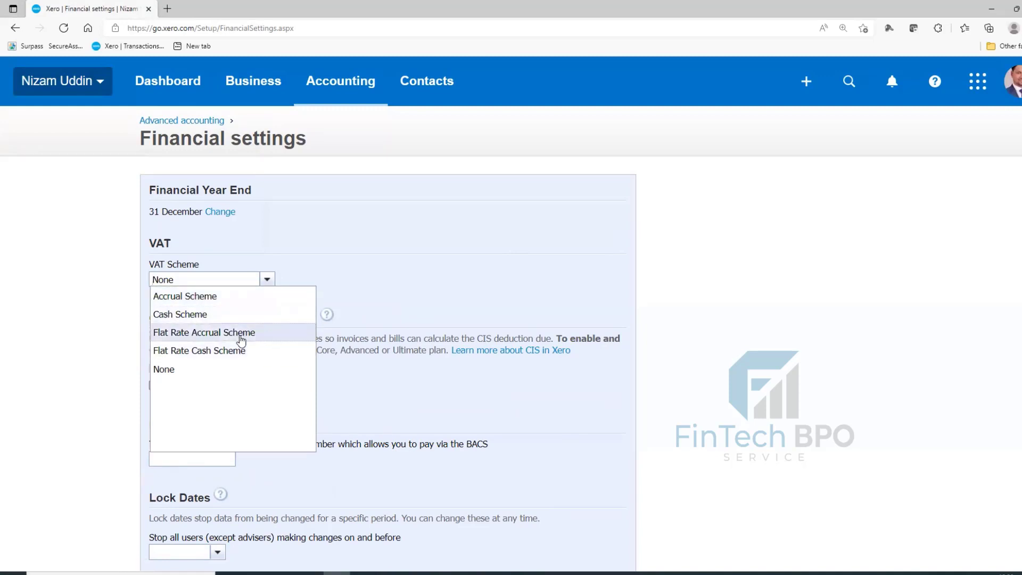
click(244, 335)
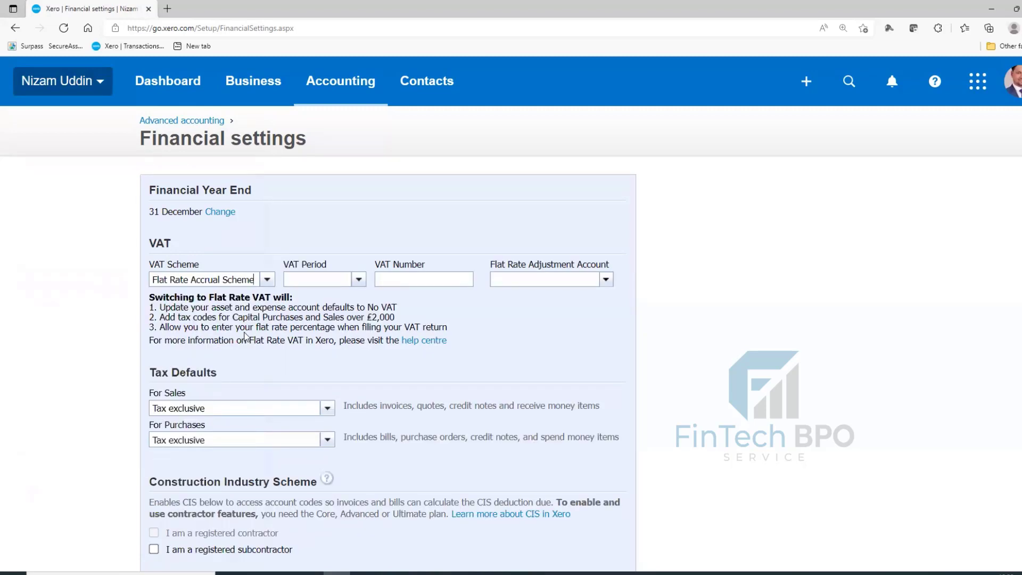
click(359, 281)
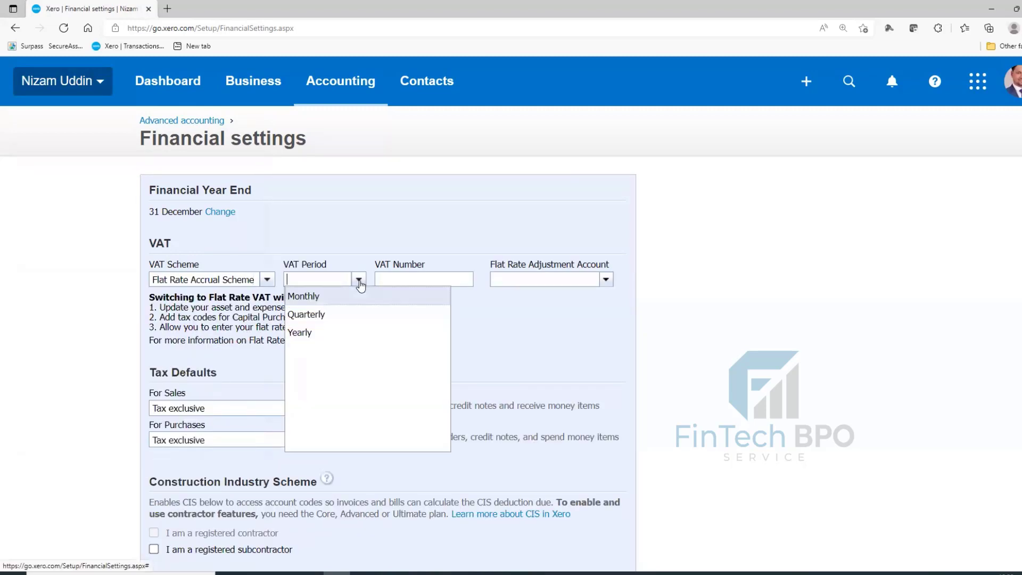
click(347, 319)
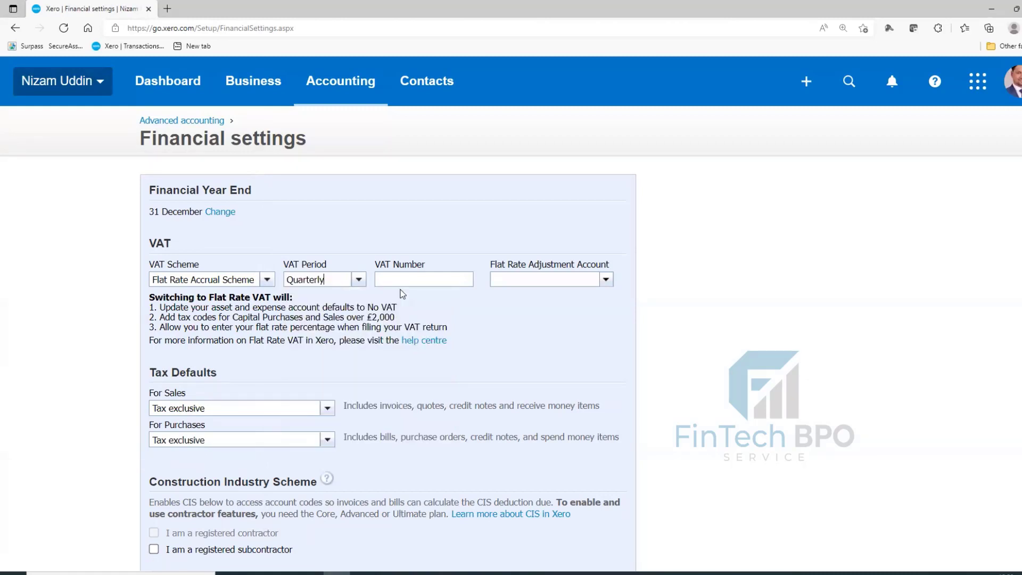
click(416, 283)
text(123456789)
- Save the financial settings with the flat rate VAT details, leaving the flat rate adjustment account empty
scroll(469, 329, down, 3)
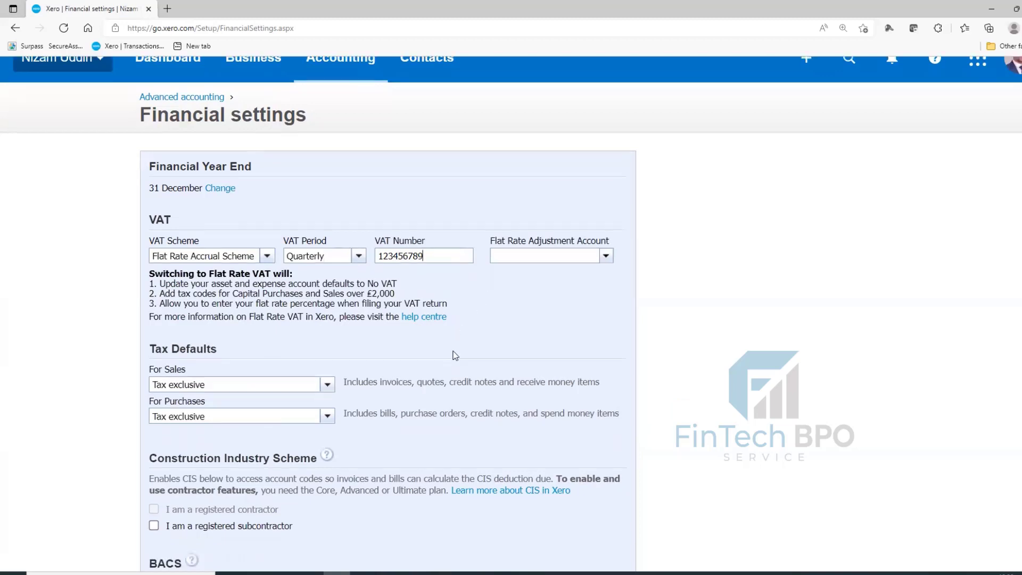
scroll(522, 418, down, 2)
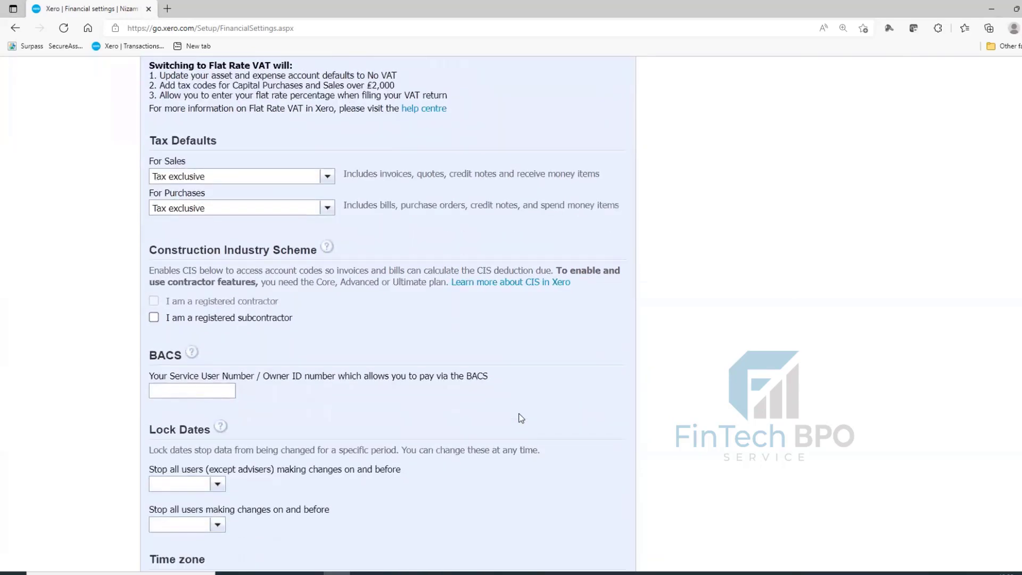
scroll(522, 447, down, 3)
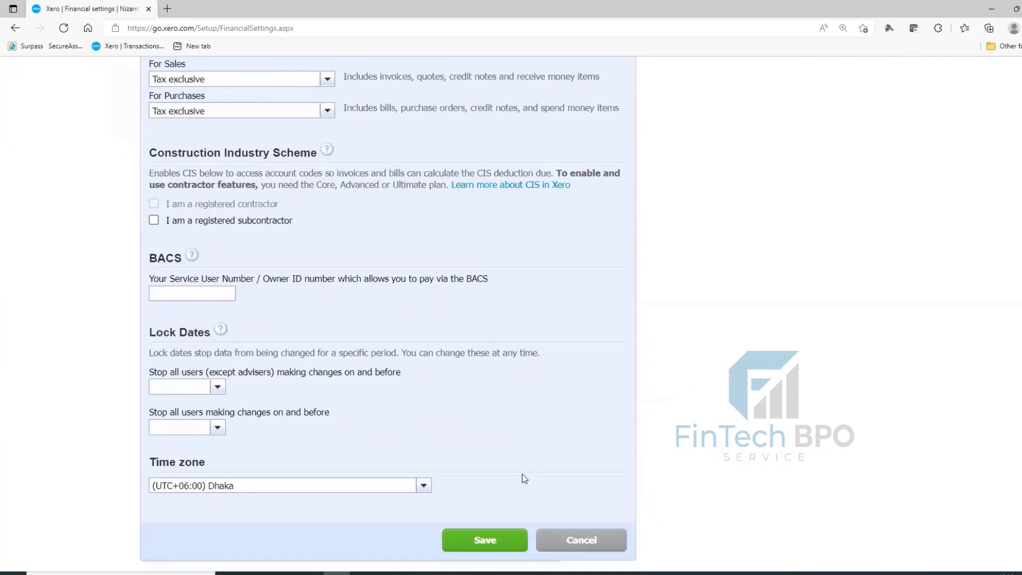
scroll(426, 383, up, 4)
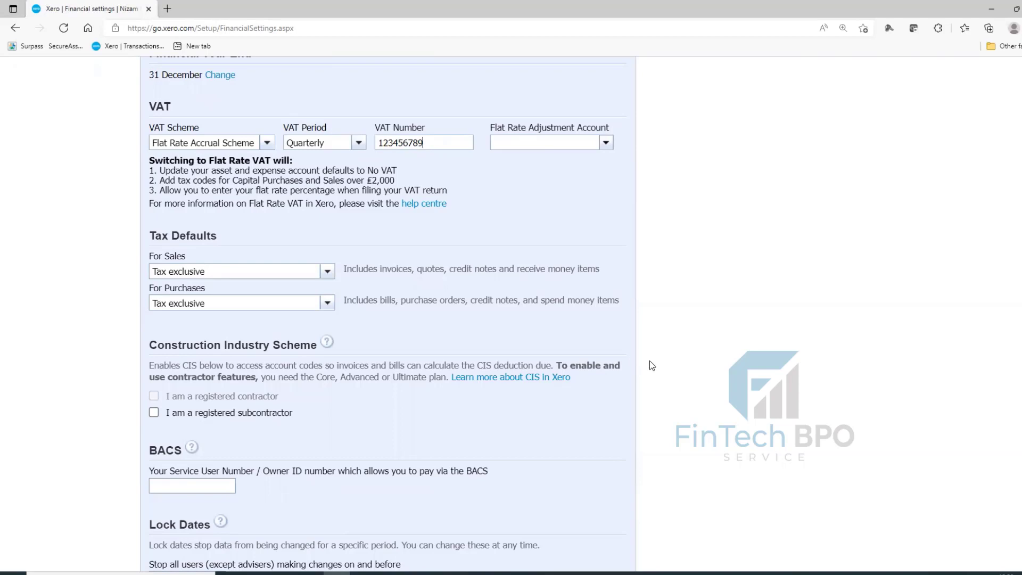
key(ctrl+plus)
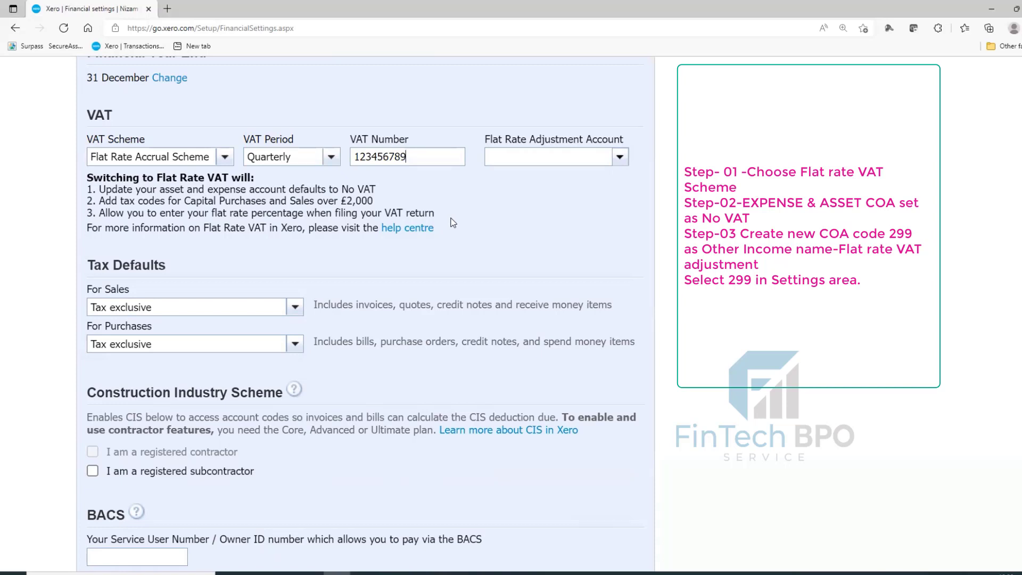
scroll(508, 437, down, 3)
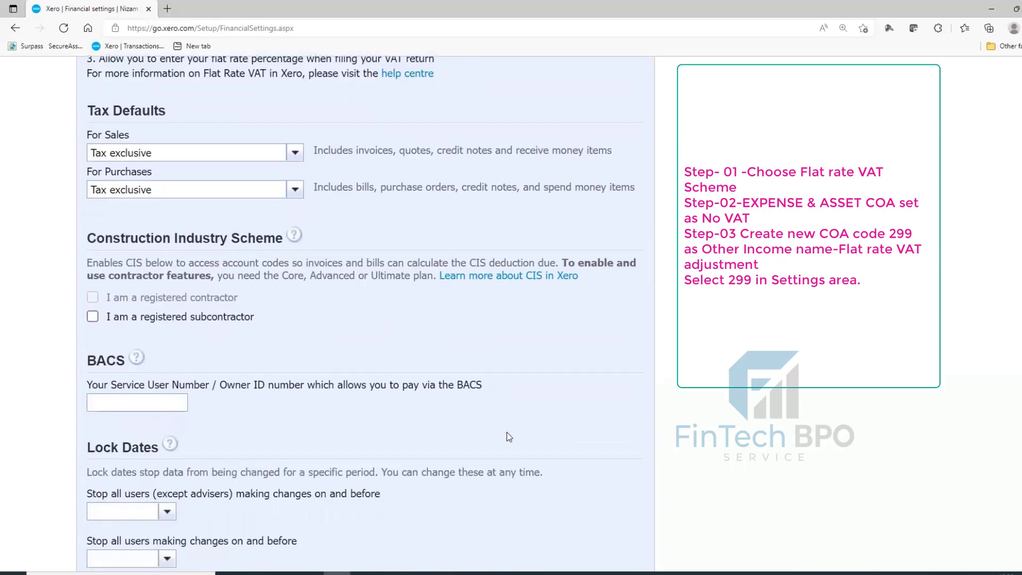
scroll(507, 433, down, 4)
click(477, 552)
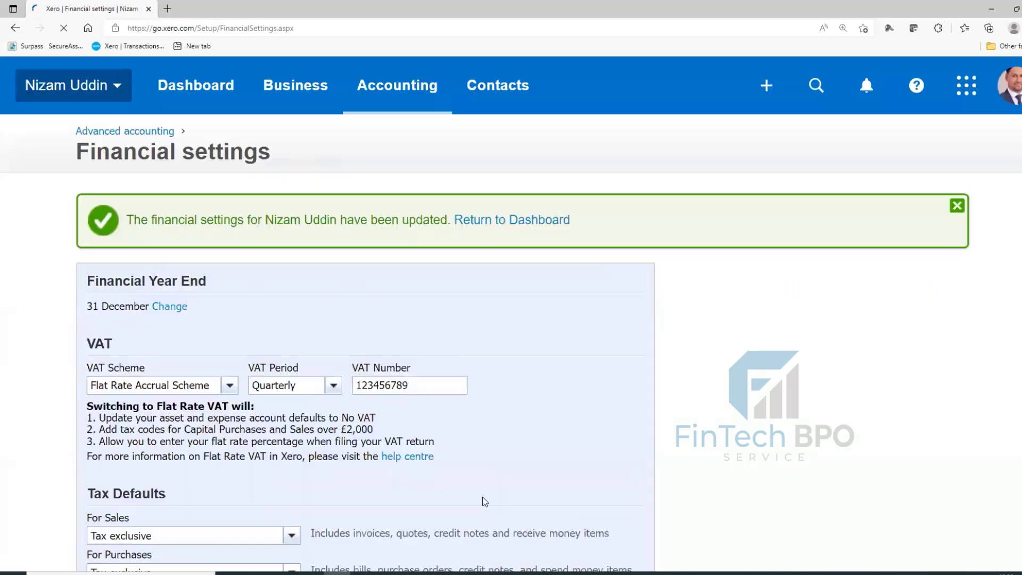
- Go from the saved financial settings to the organisation's chart of accounts
click(398, 86)
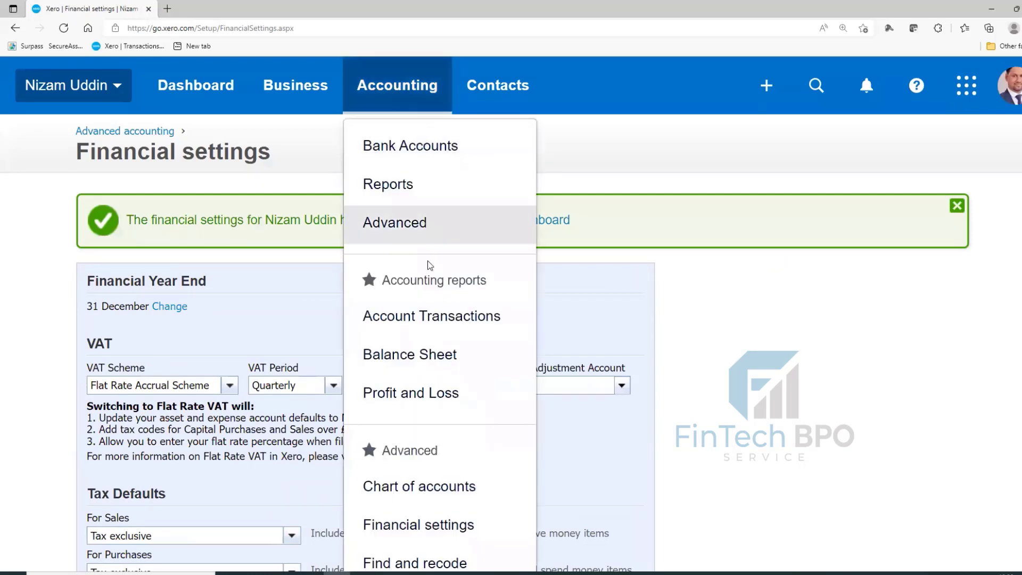
scroll(438, 417, down, 2)
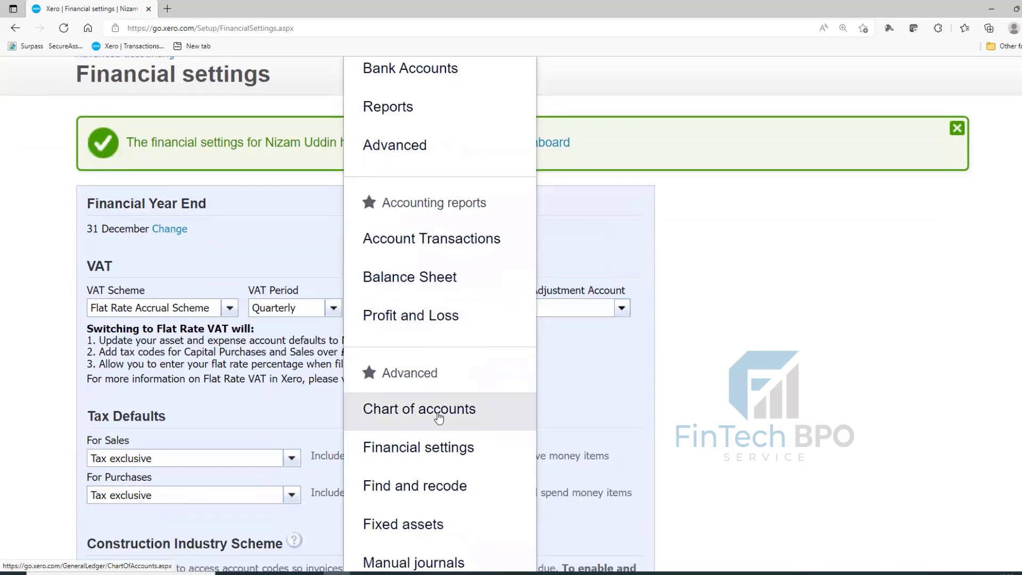
click(437, 413)
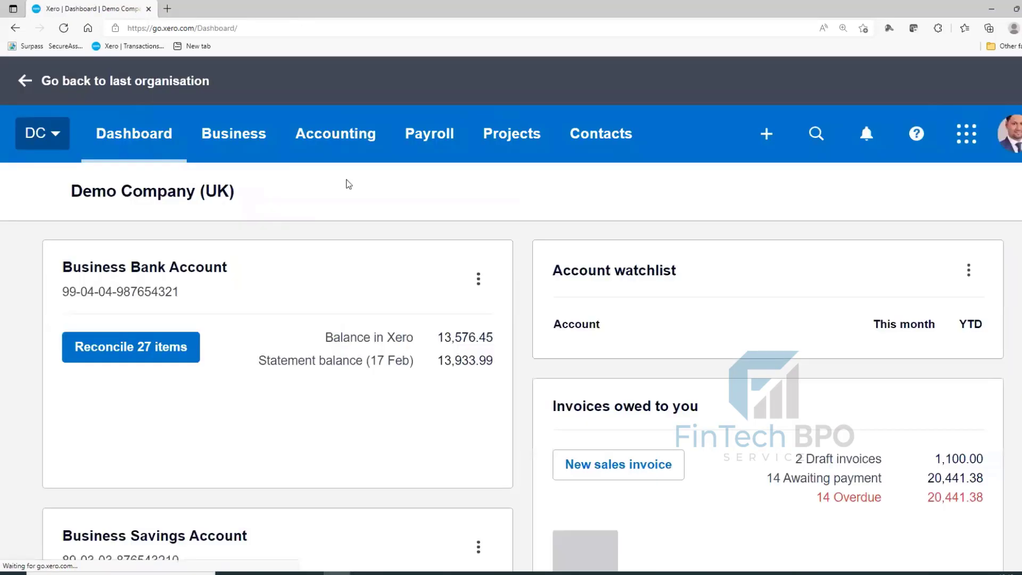
- Open the chart of accounts of Demo Company (UK)
click(336, 133)
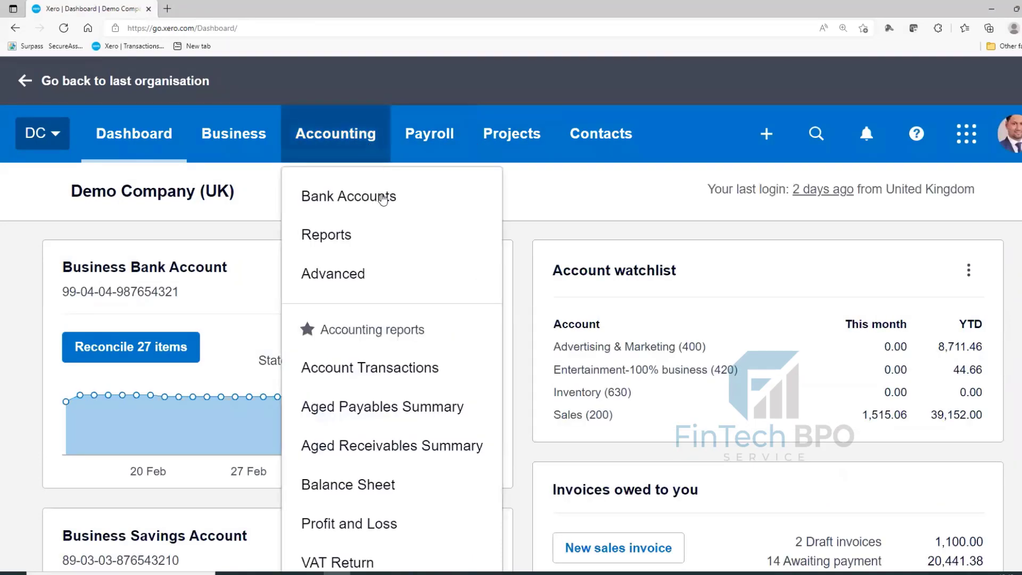
scroll(397, 423, down, 4)
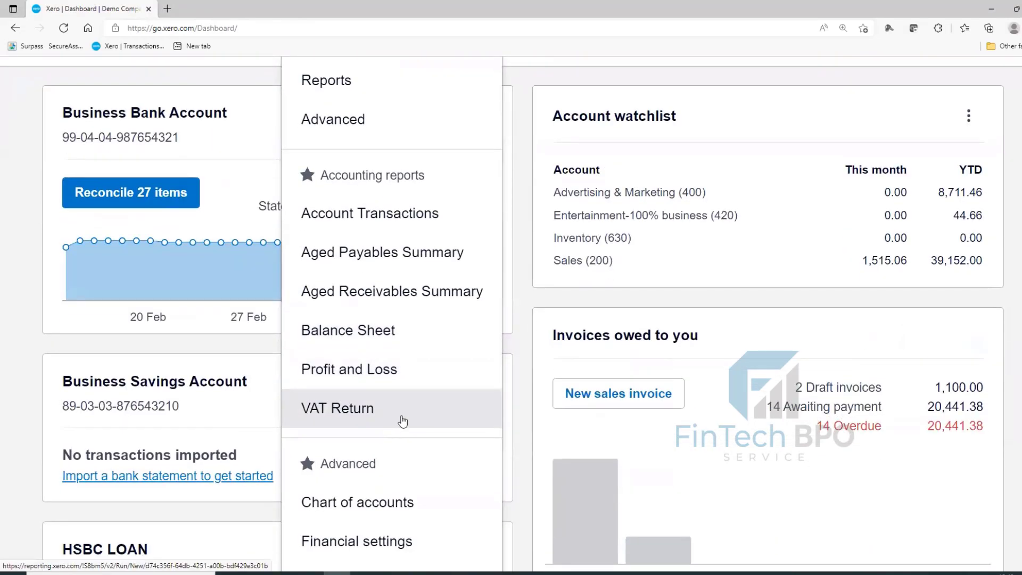
scroll(402, 421, down, 3)
click(406, 350)
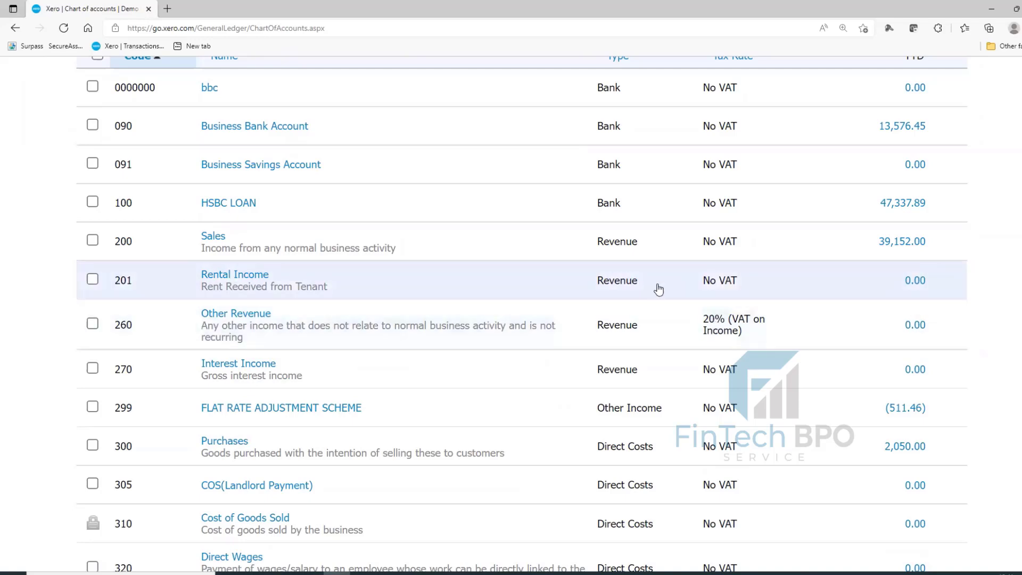
- Set the default tax of the Sales account (code 200) to 20% (VAT on Income) and save the account
scroll(663, 324, down, 8)
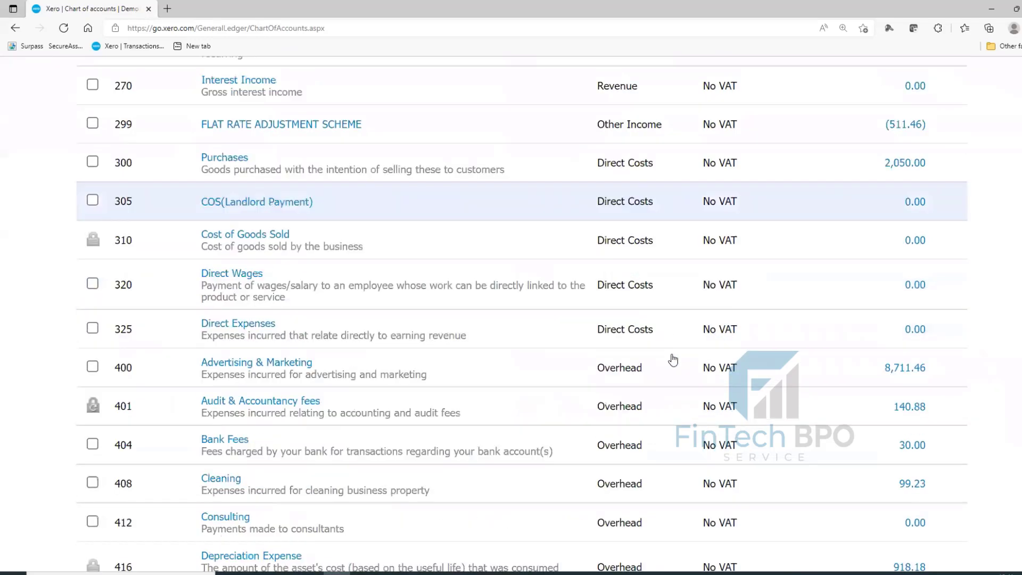
scroll(672, 369, down, 10)
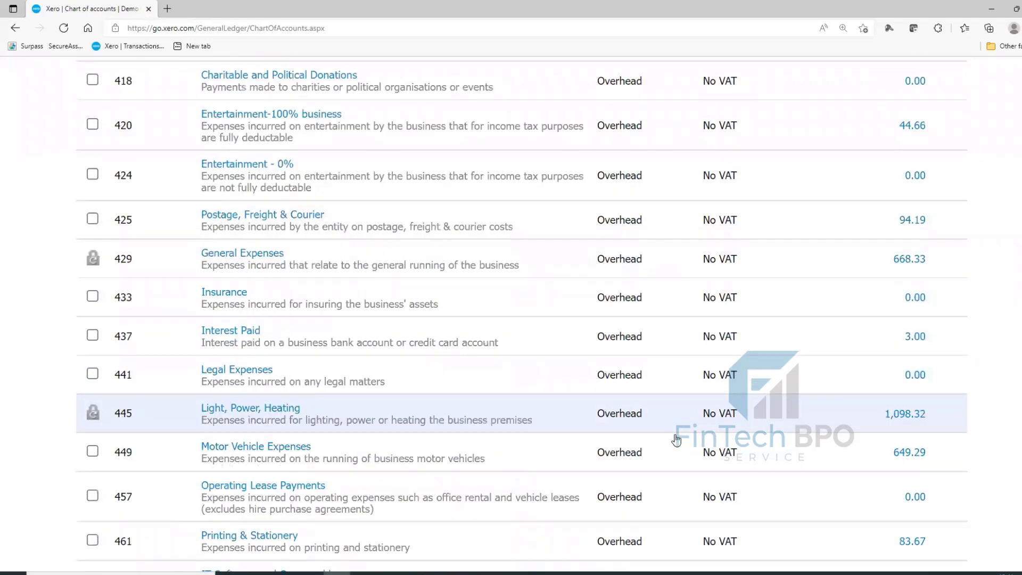
scroll(671, 432, up, 18)
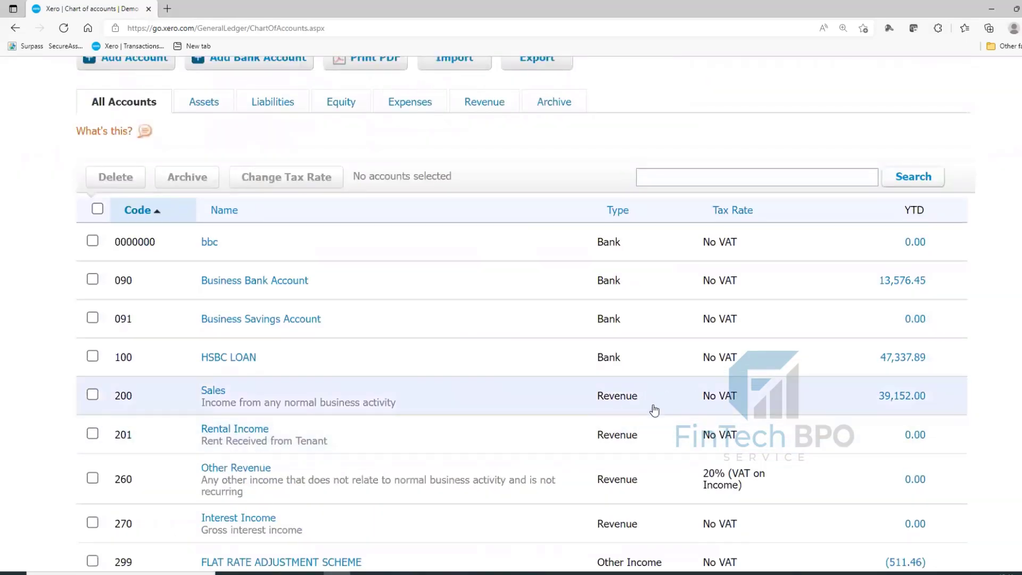
click(575, 394)
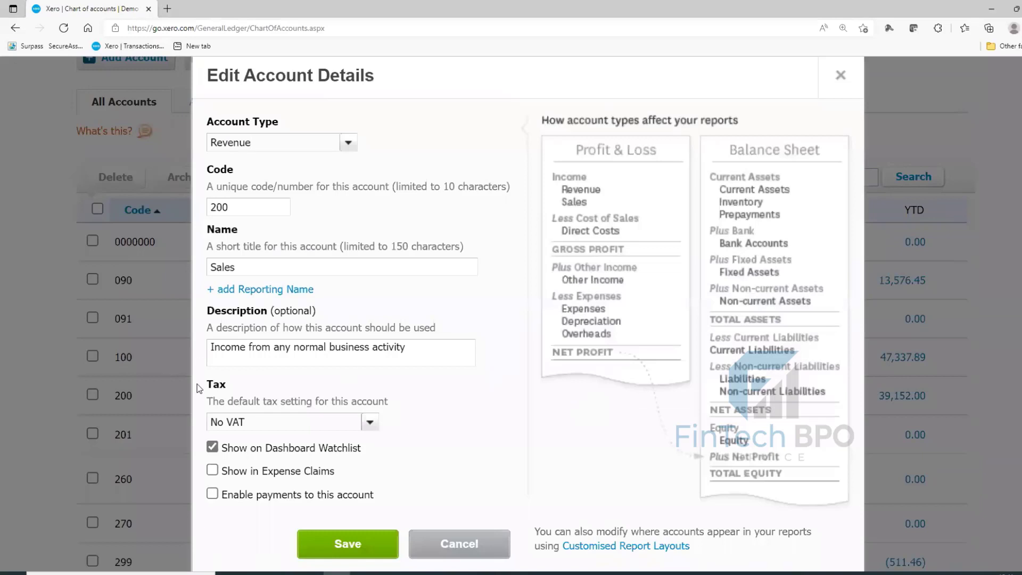
click(377, 423)
click(319, 444)
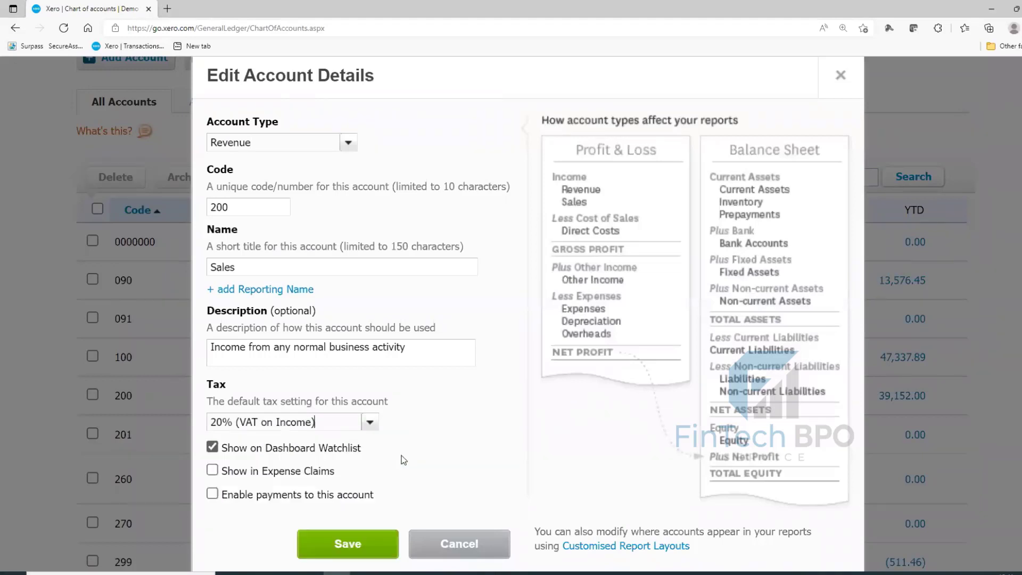
click(351, 543)
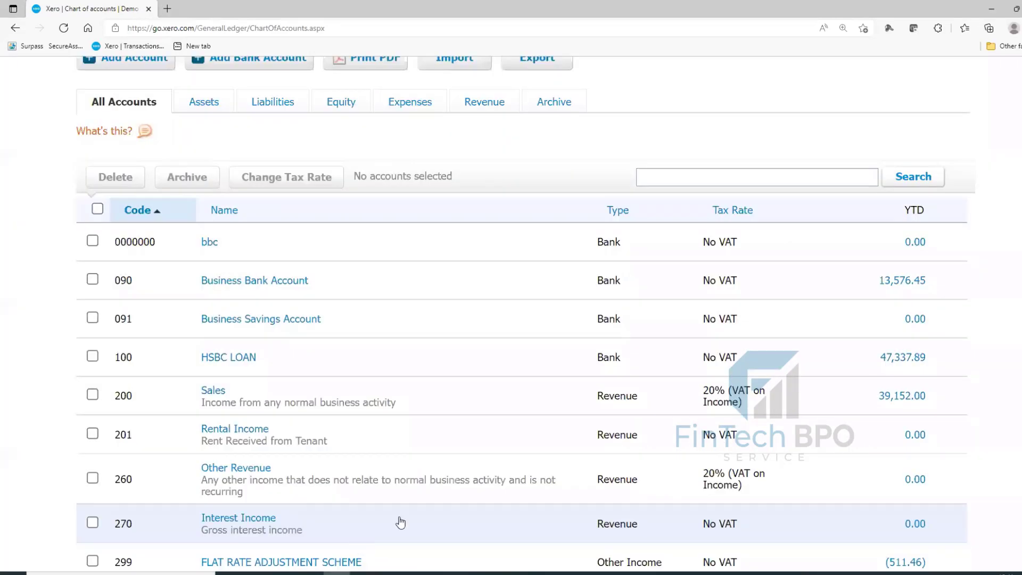
- Examine the tax rates assigned to the revenue, direct cost, overhead and fixed asset accounts in the chart of accounts
scroll(697, 266, down, 2)
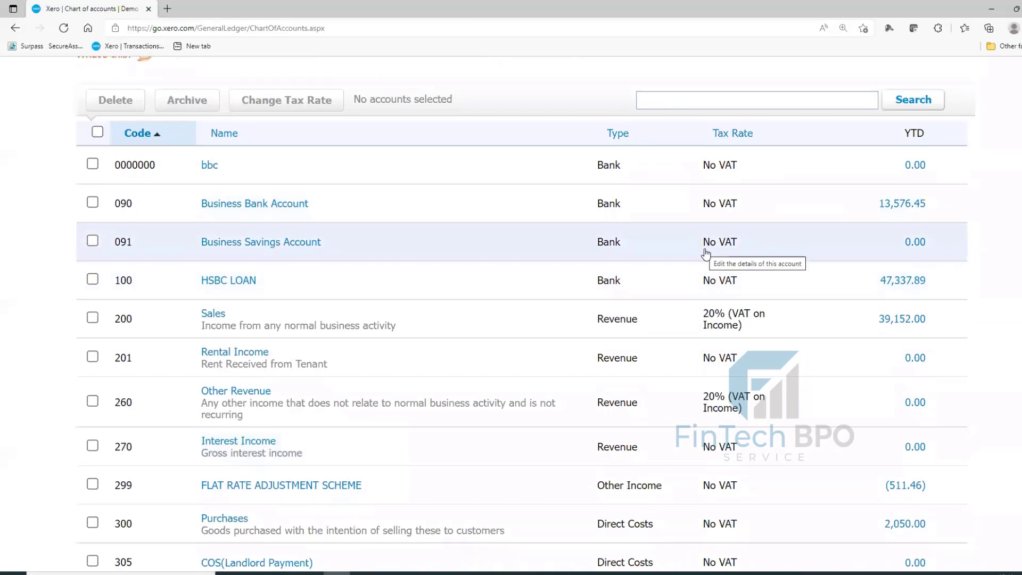
scroll(746, 422, down, 15)
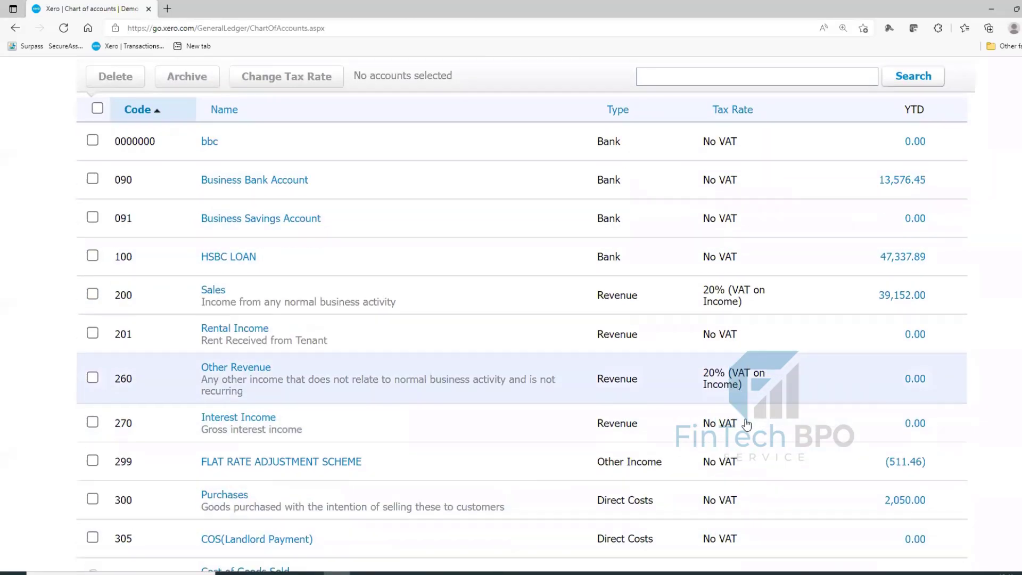
scroll(747, 422, down, 18)
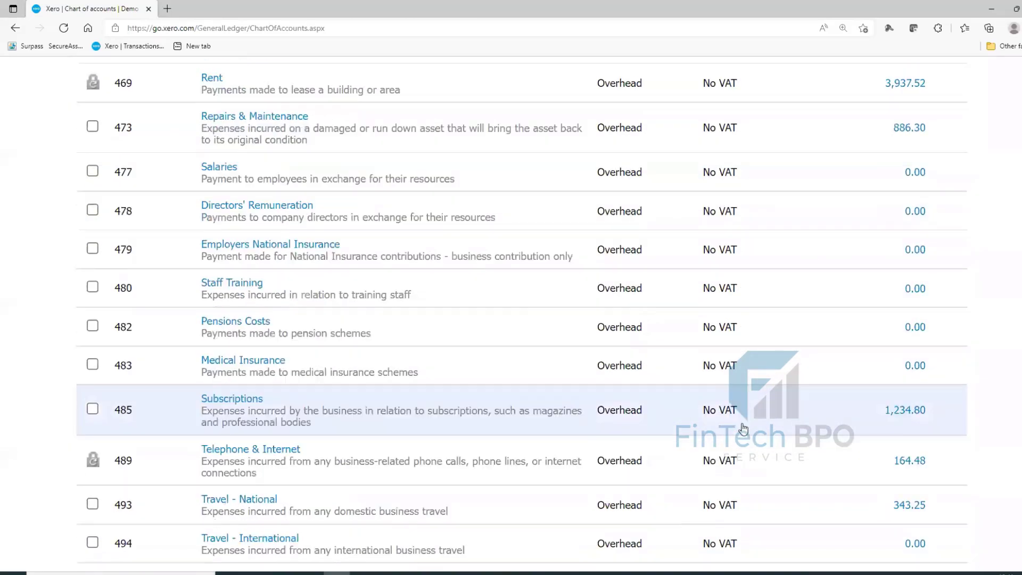
scroll(739, 429, down, 8)
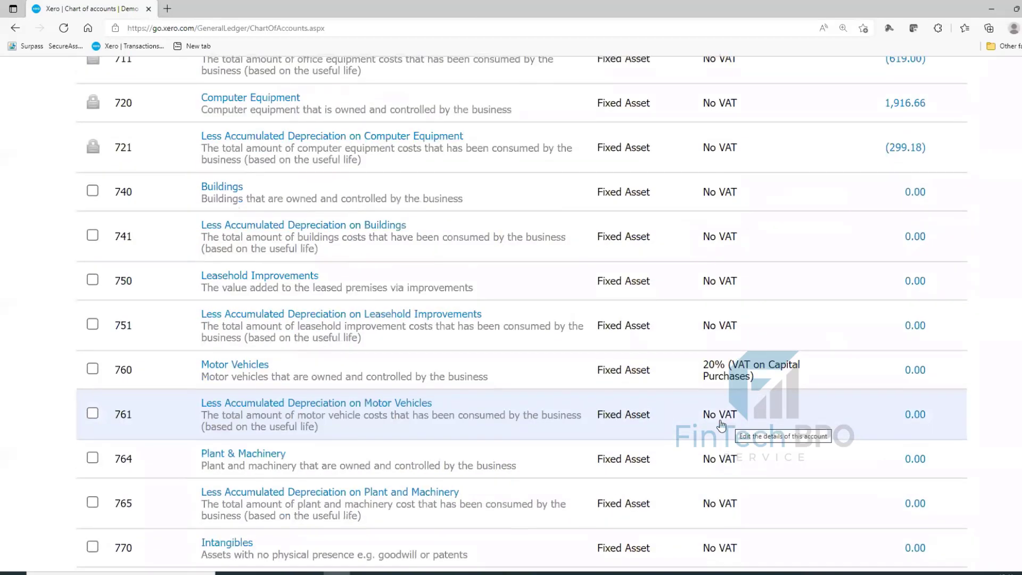
scroll(708, 407, up, 15)
scroll(704, 401, up, 20)
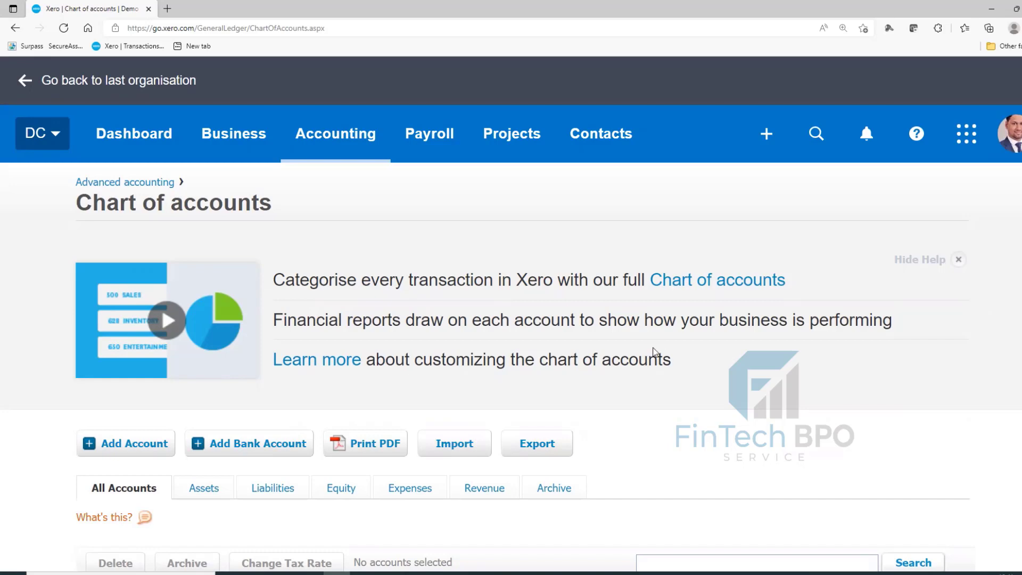
scroll(654, 354, down, 9)
scroll(653, 380, down, 20)
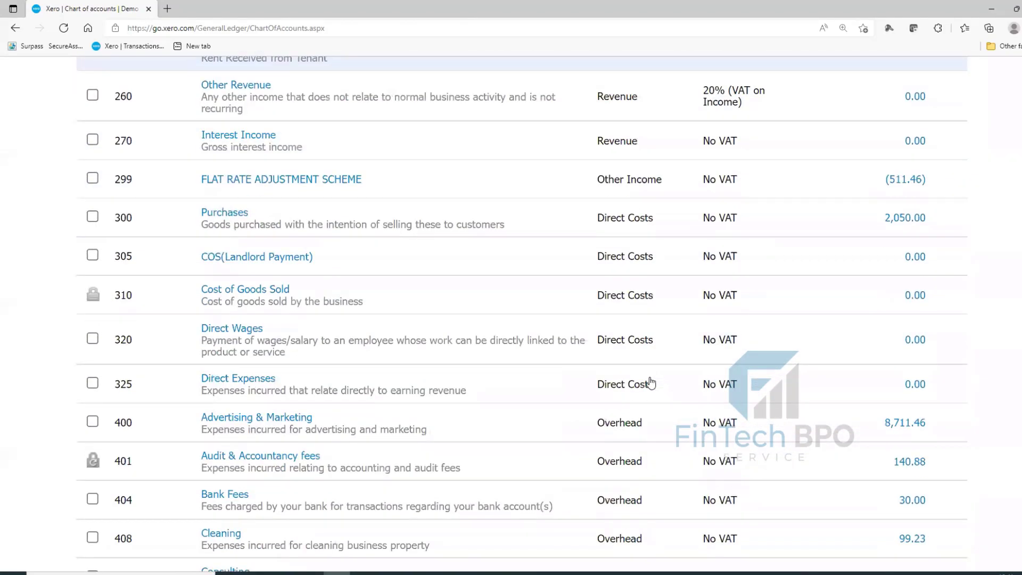
scroll(653, 384, down, 10)
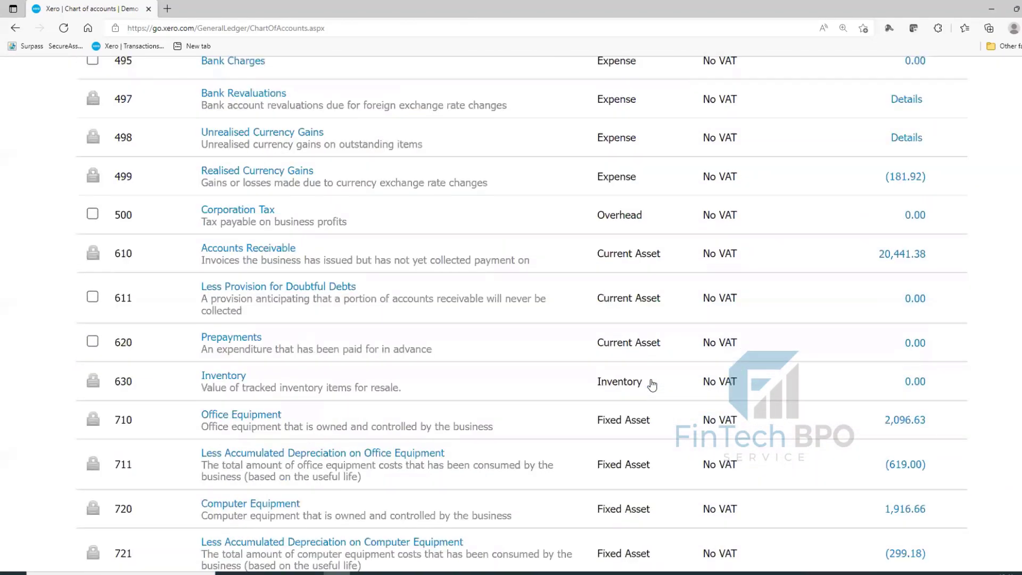
scroll(652, 385, down, 9)
scroll(651, 382, down, 1)
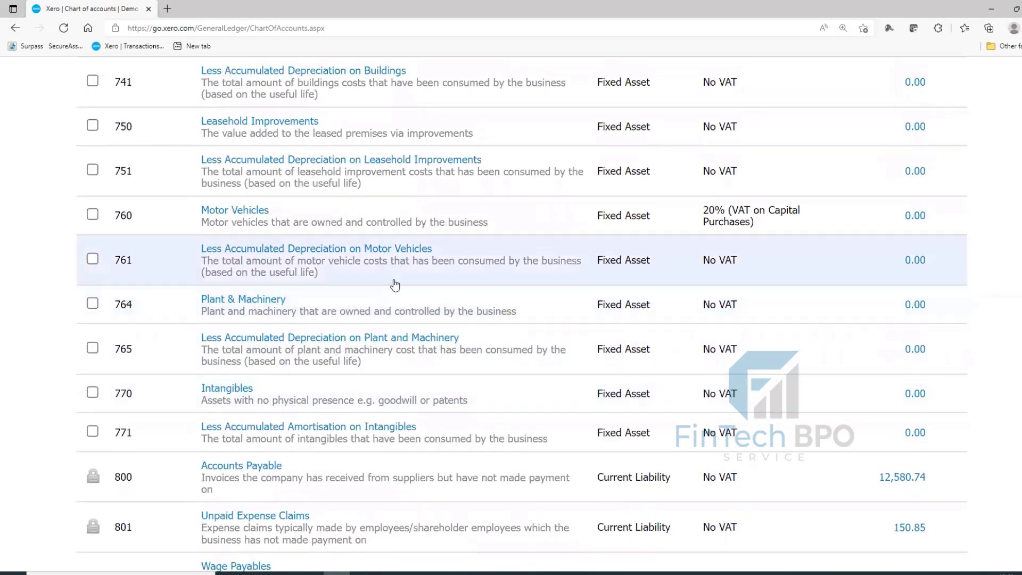
- Try 20% (VAT on Capital Purchases) as the default tax of the Plant & Machinery account (764), restore No VAT and save
click(282, 301)
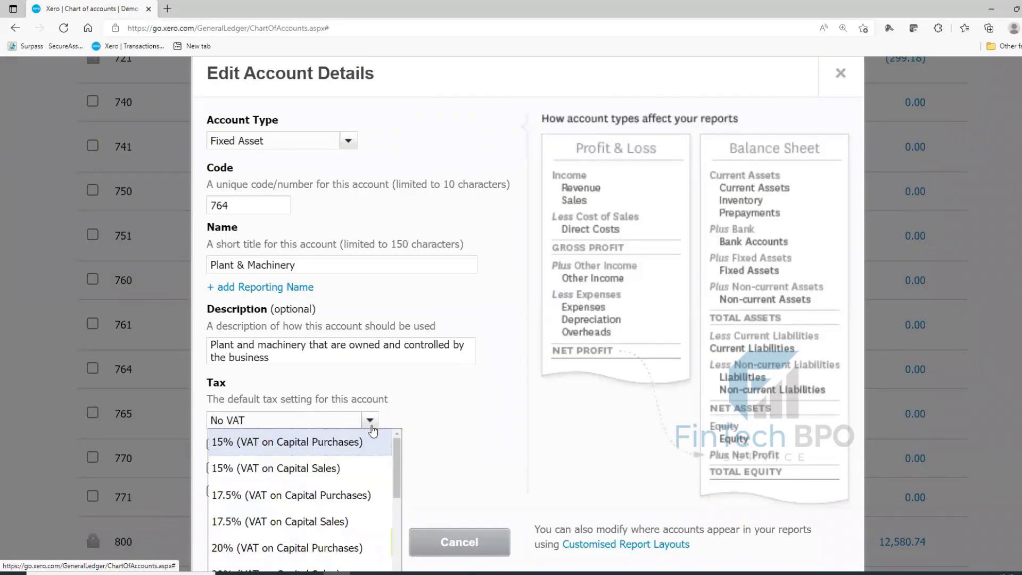
scroll(373, 426, down, 1)
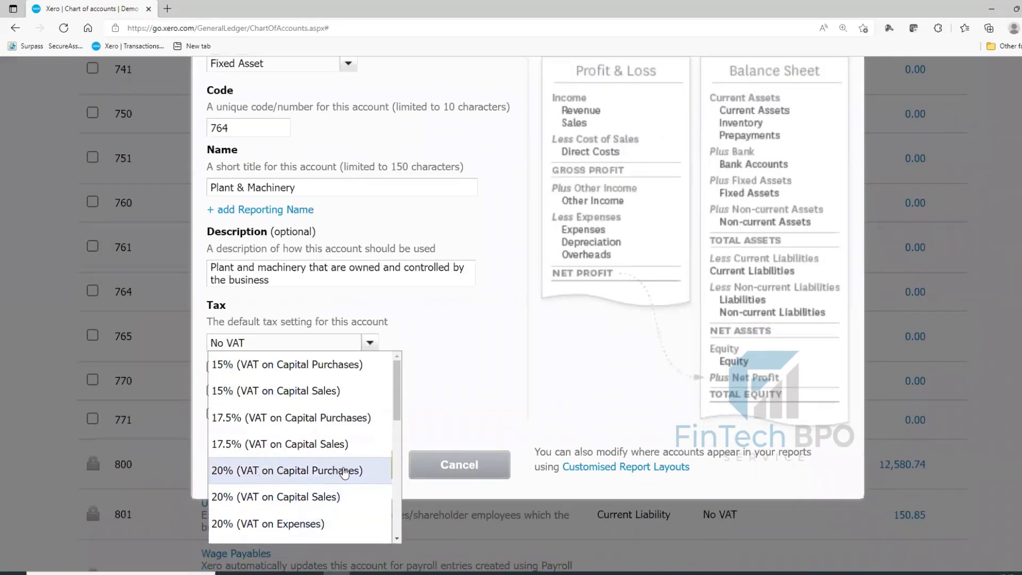
click(346, 475)
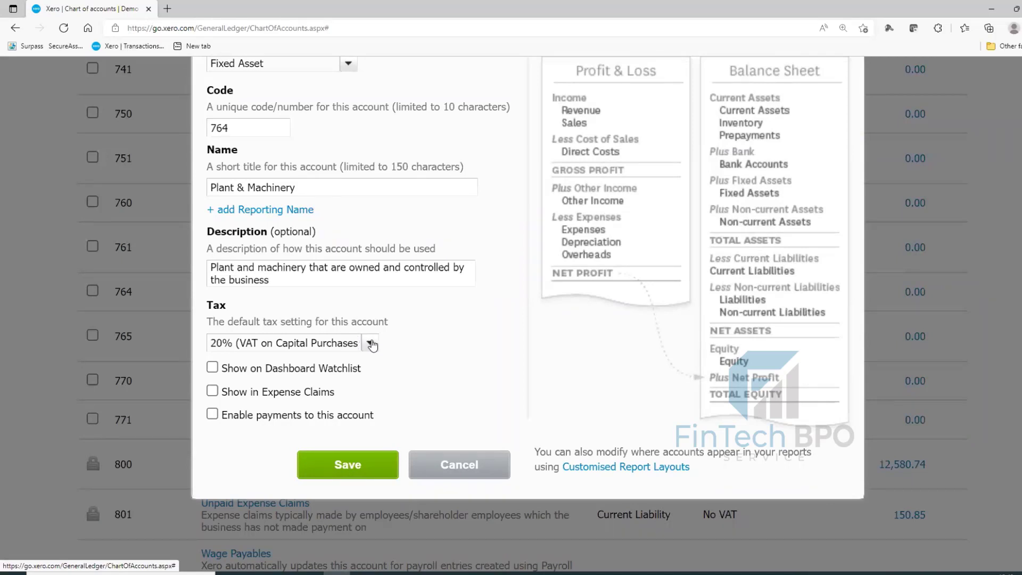
click(370, 343)
scroll(362, 480, down, 6)
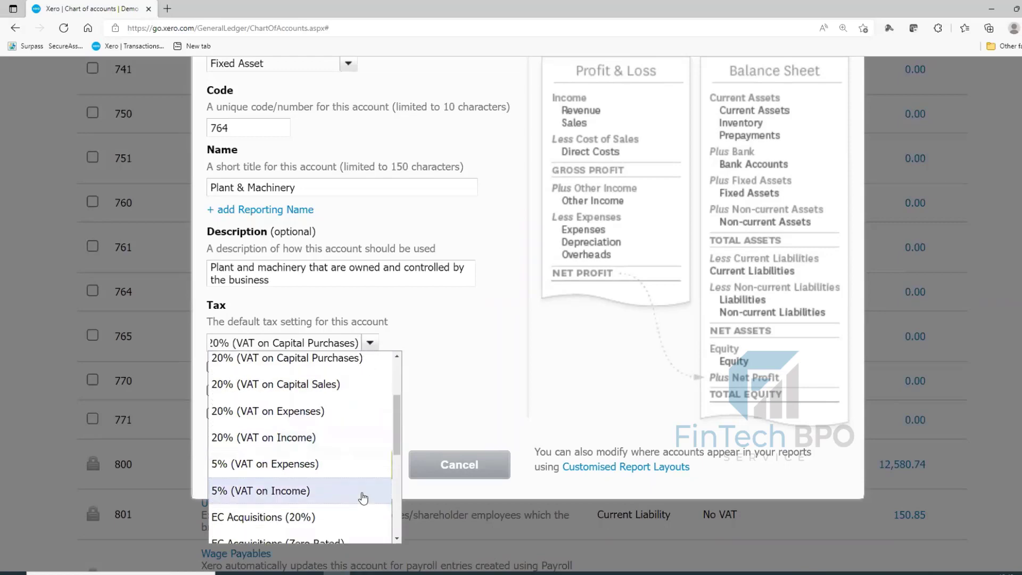
click(280, 419)
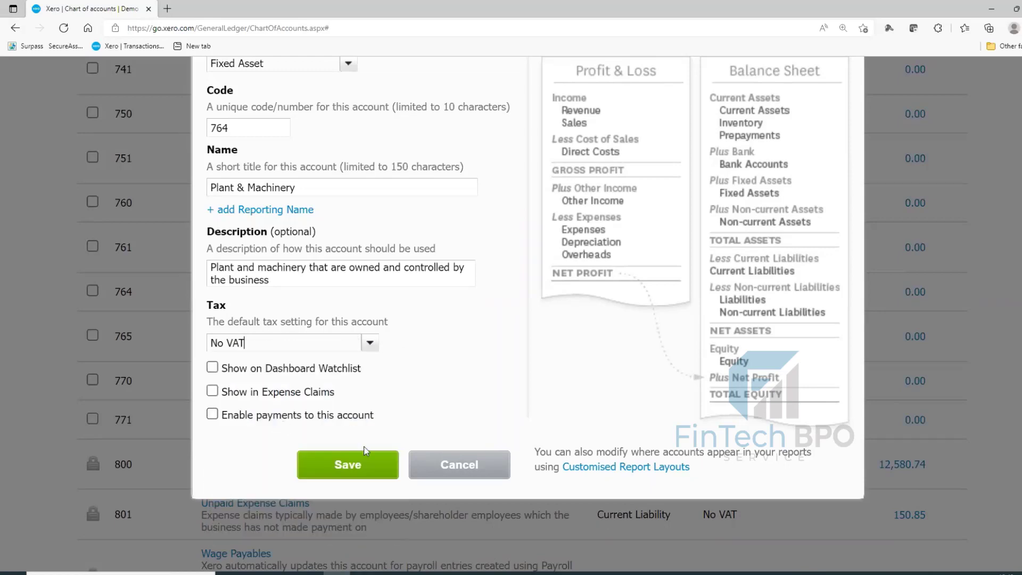
click(366, 477)
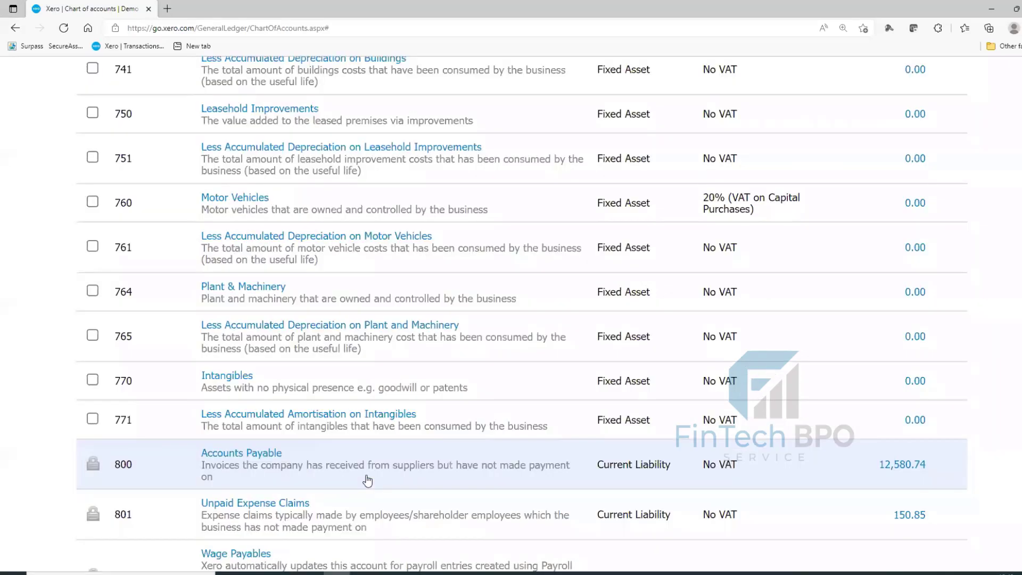
- Begin adding a new account with the account type Other Income and discard it without saving
scroll(552, 372, up, 20)
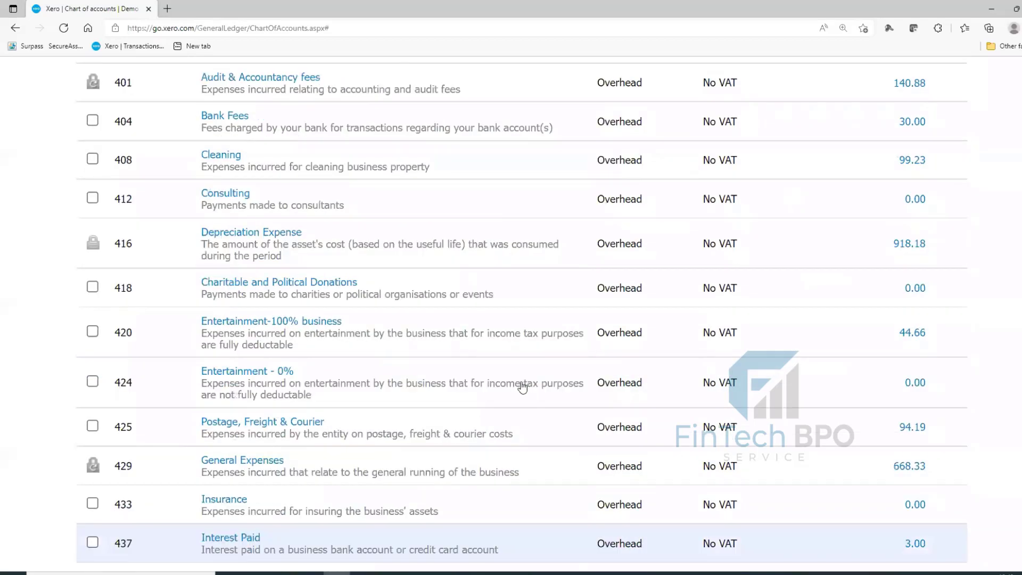
scroll(522, 387, up, 15)
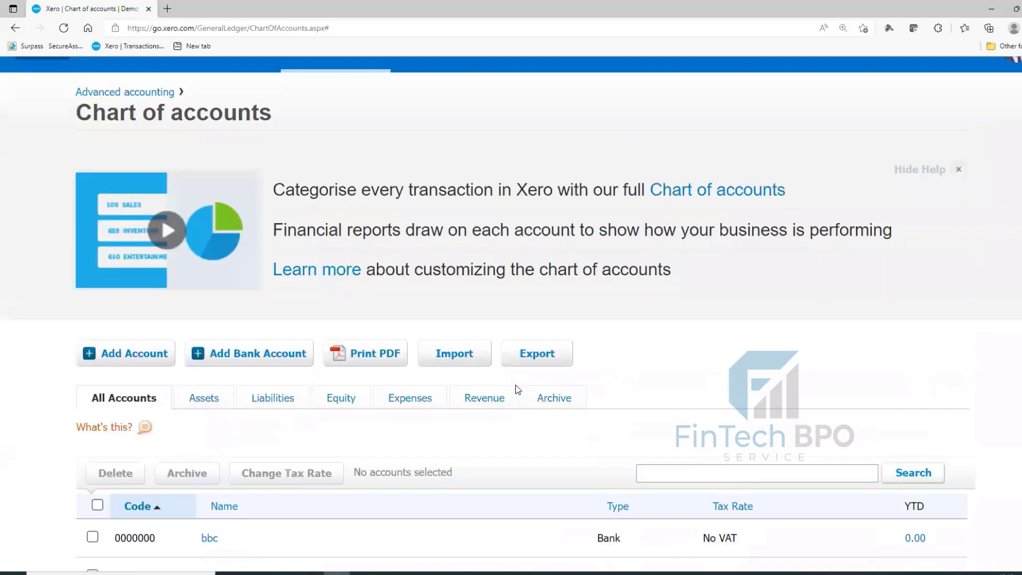
scroll(515, 397, down, 2)
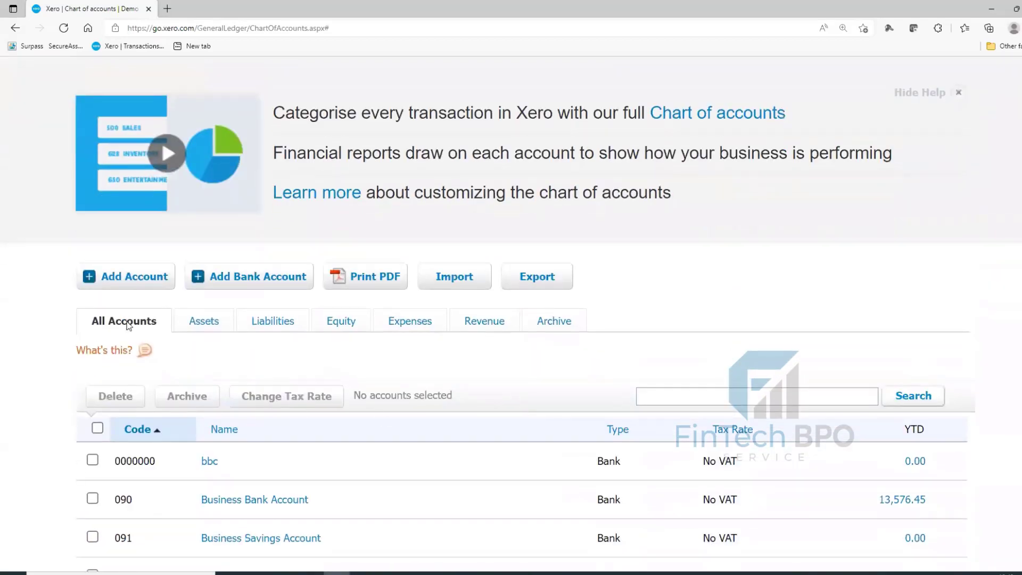
click(136, 283)
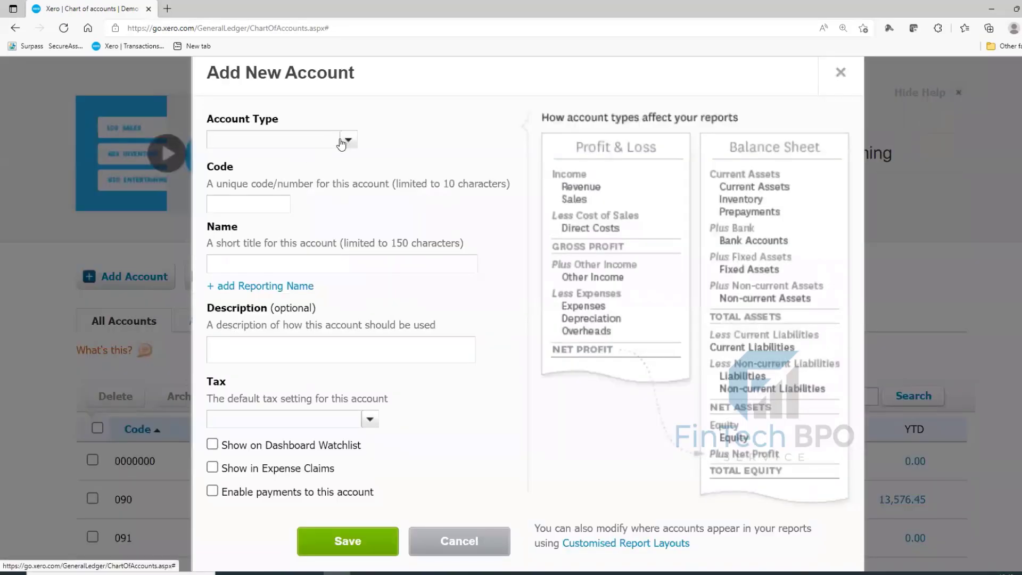
click(840, 72)
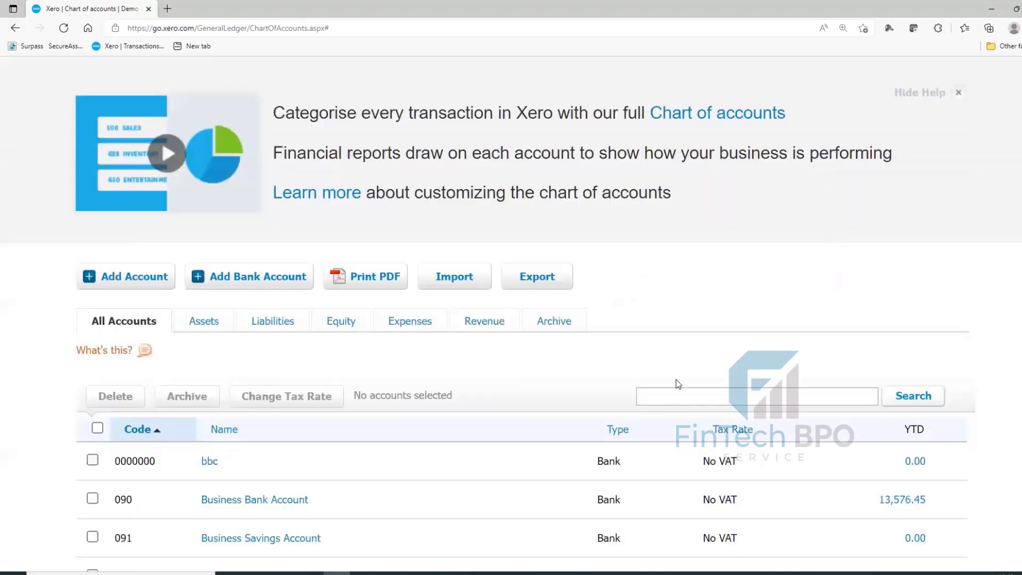
click(136, 277)
click(348, 140)
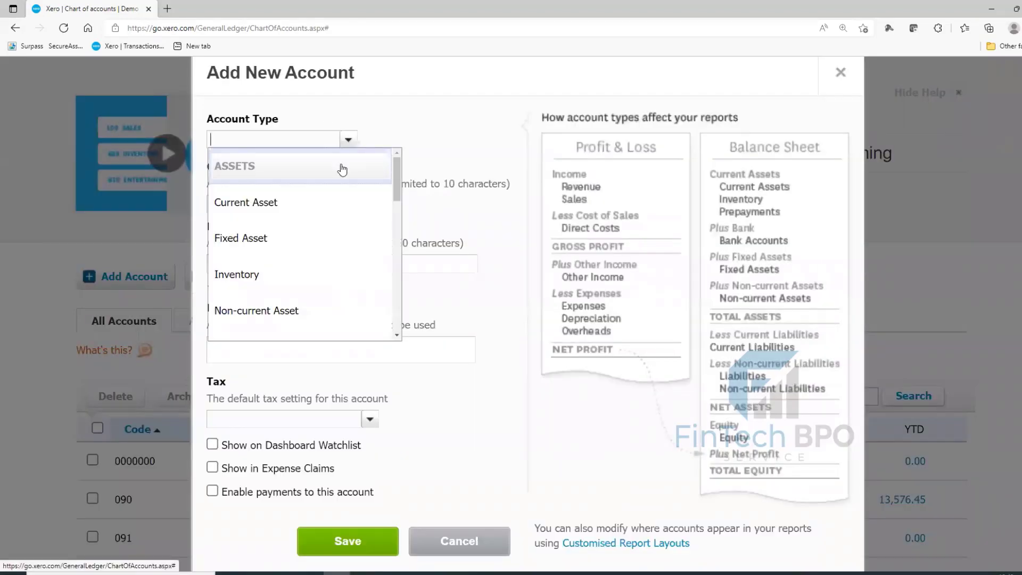
scroll(352, 224, down, 2)
scroll(353, 227, down, 8)
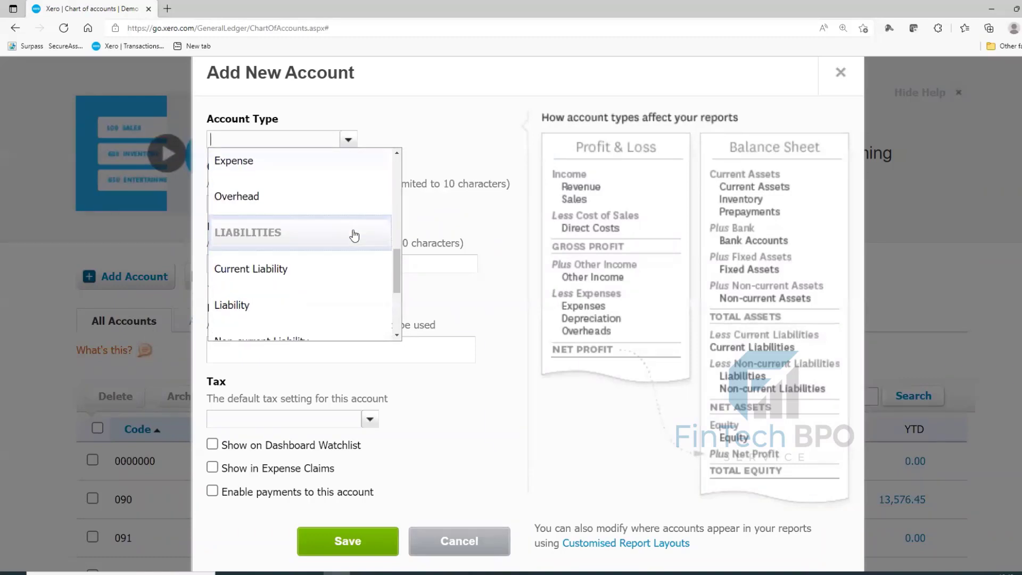
scroll(336, 250, down, 1)
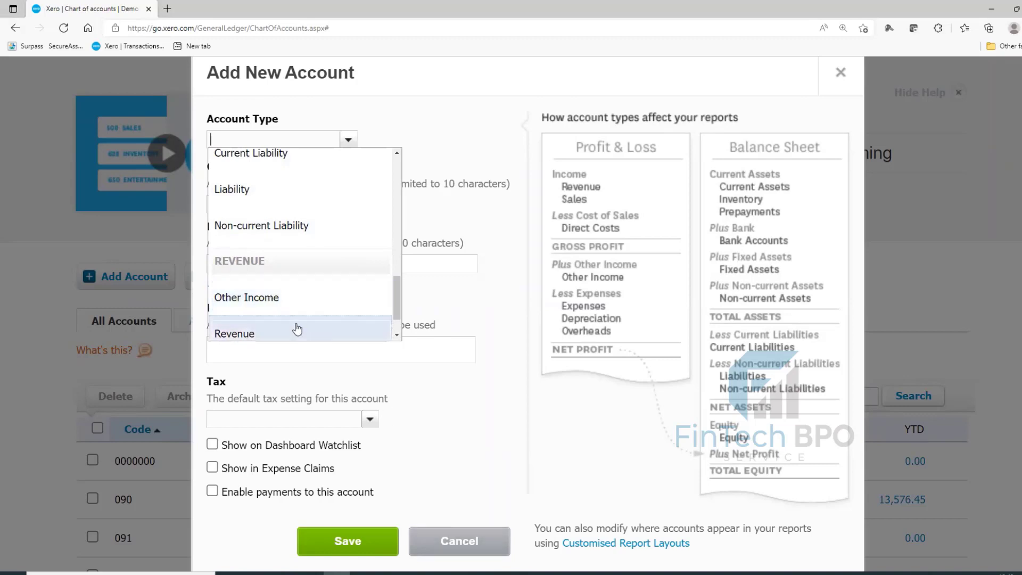
click(287, 296)
click(478, 556)
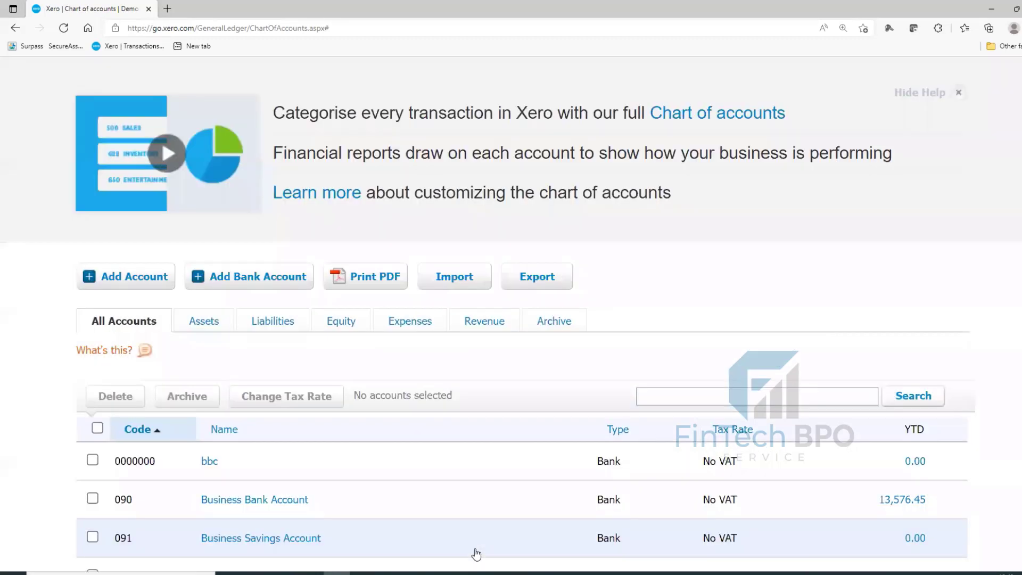
- Look up account 299 in the chart of accounts, review the FLAT RATE ADJUSTMENT SCHEME account's details and save them as they are
click(672, 389)
text(299)
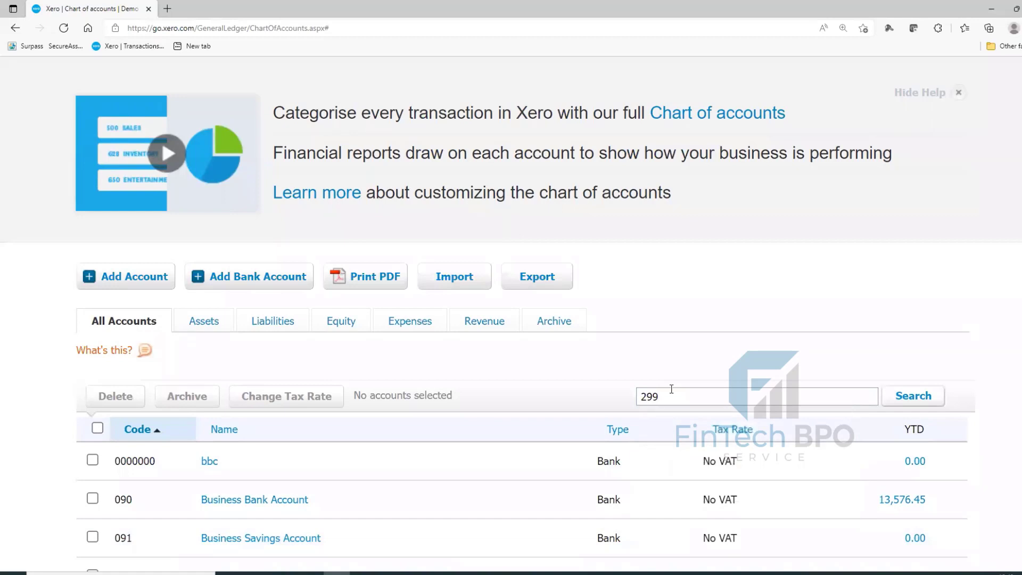
click(900, 397)
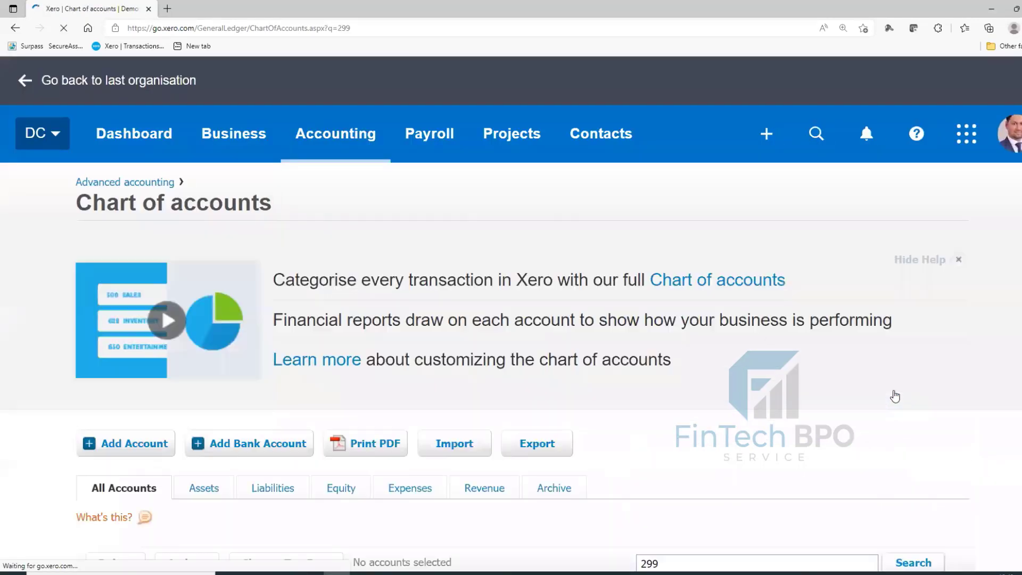
scroll(392, 485, down, 1)
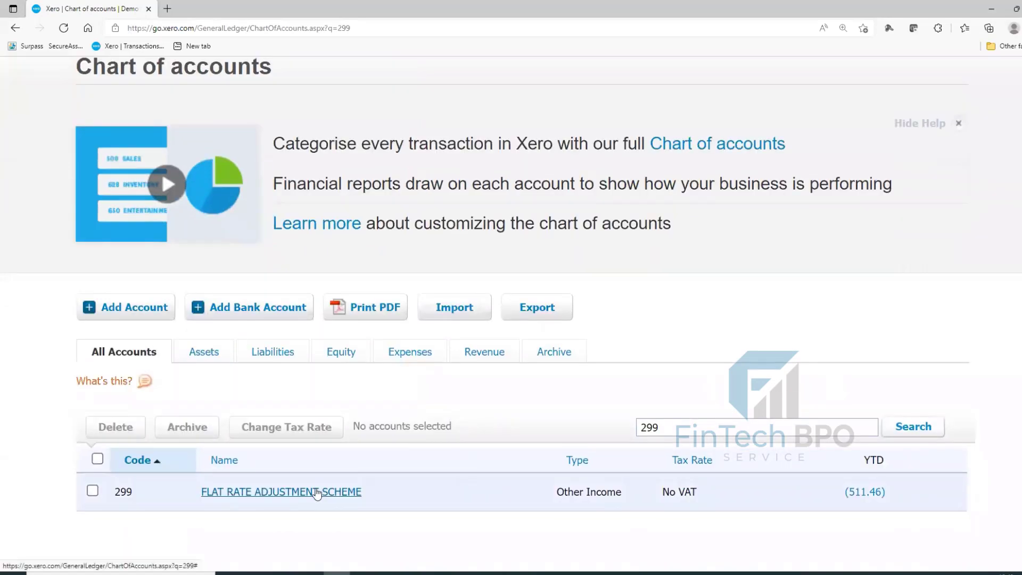
click(280, 490)
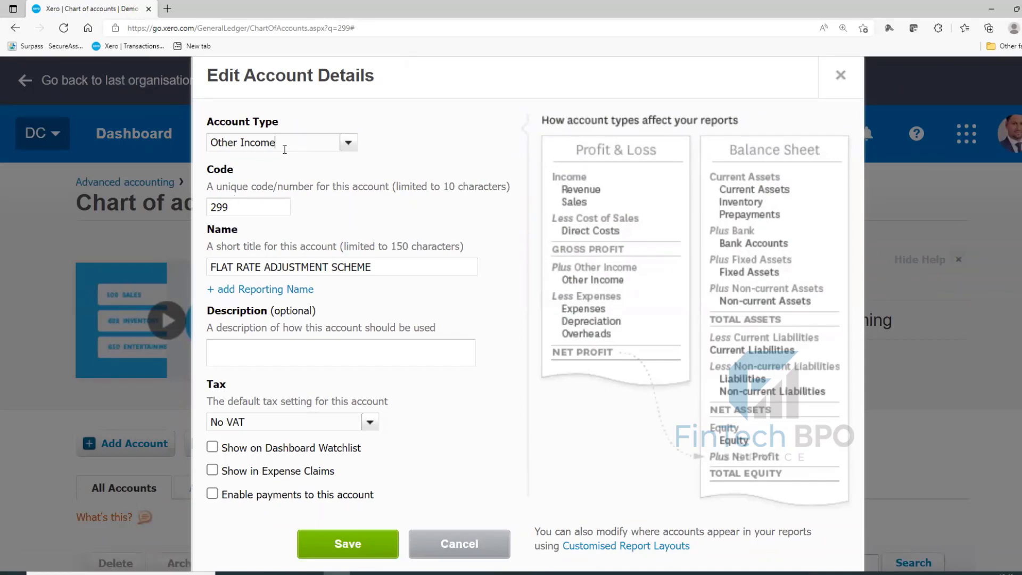
scroll(465, 257, down, 2)
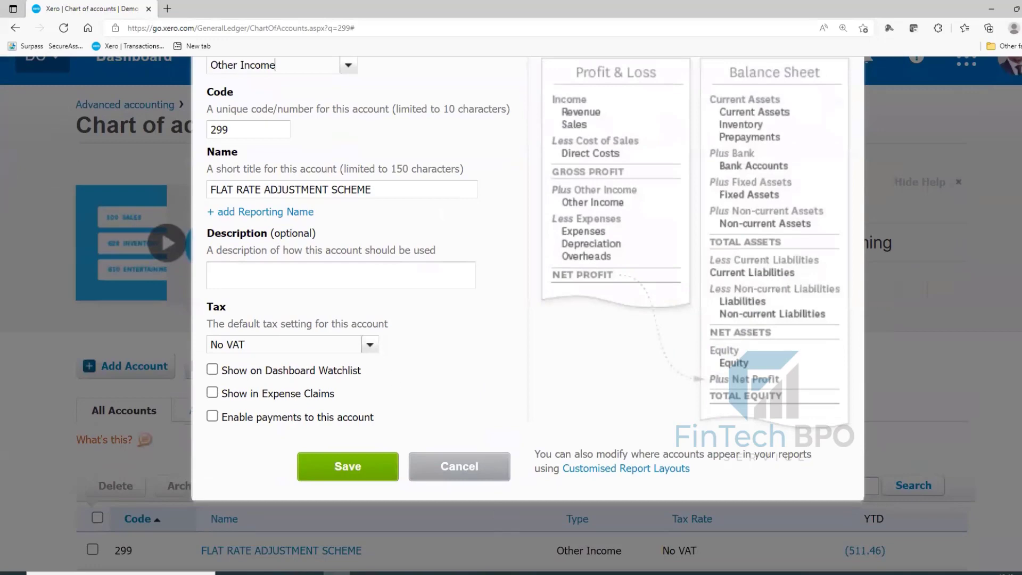
click(345, 469)
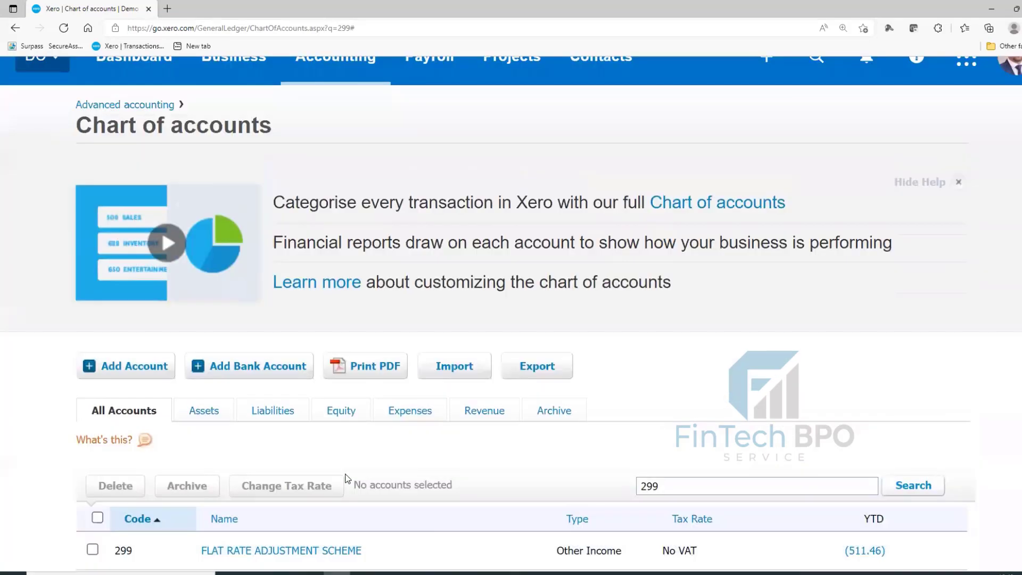
- Create a new sales invoice and set the first line's tax rate to 20% (VAT on Income)
scroll(463, 237, up, 2)
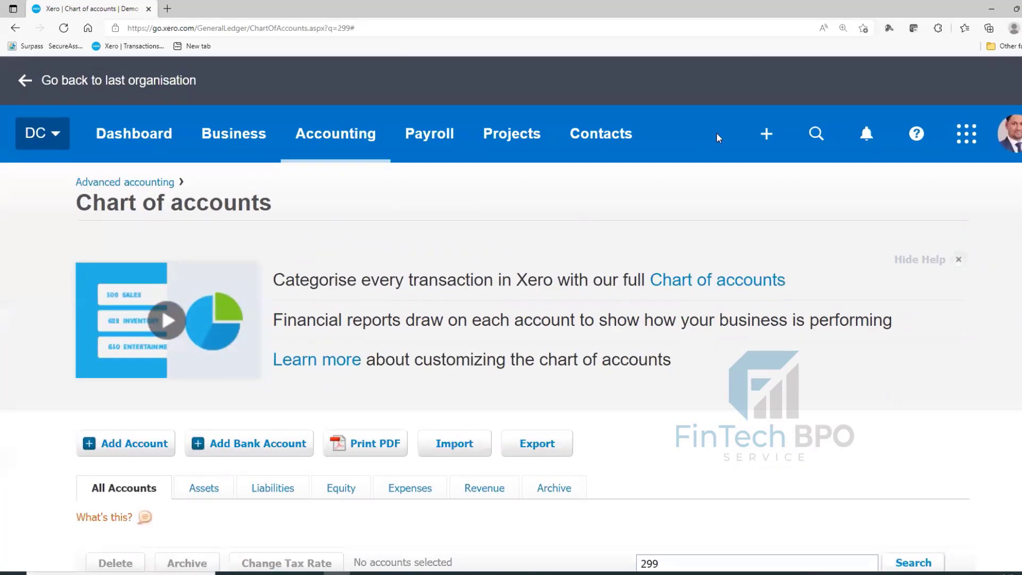
click(764, 134)
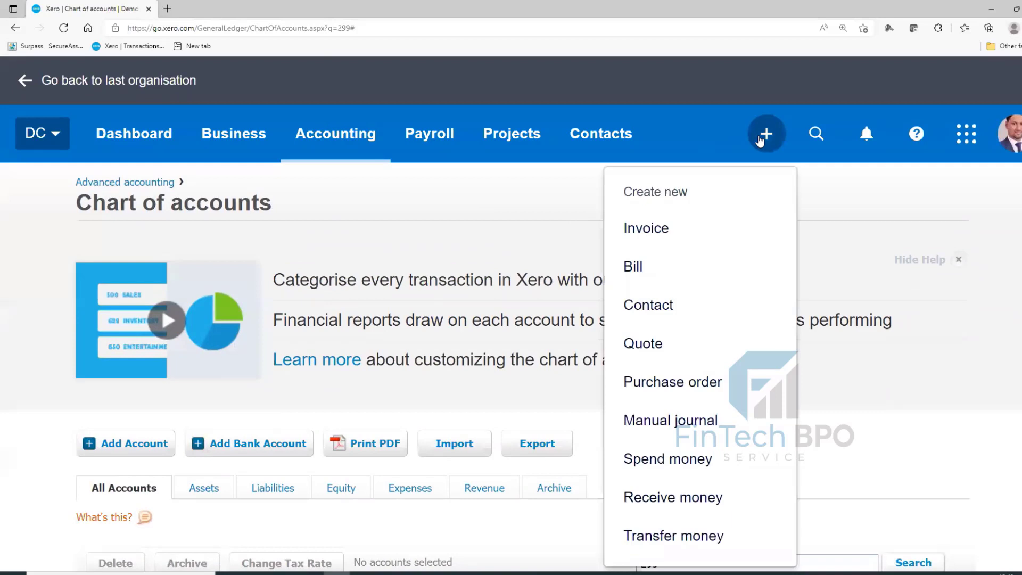
click(646, 242)
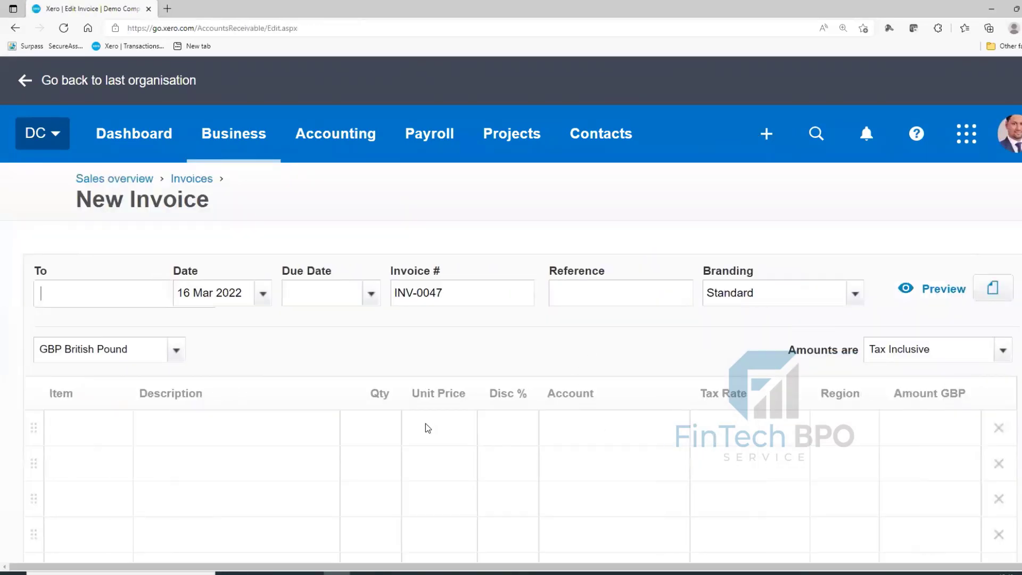
click(742, 424)
click(794, 429)
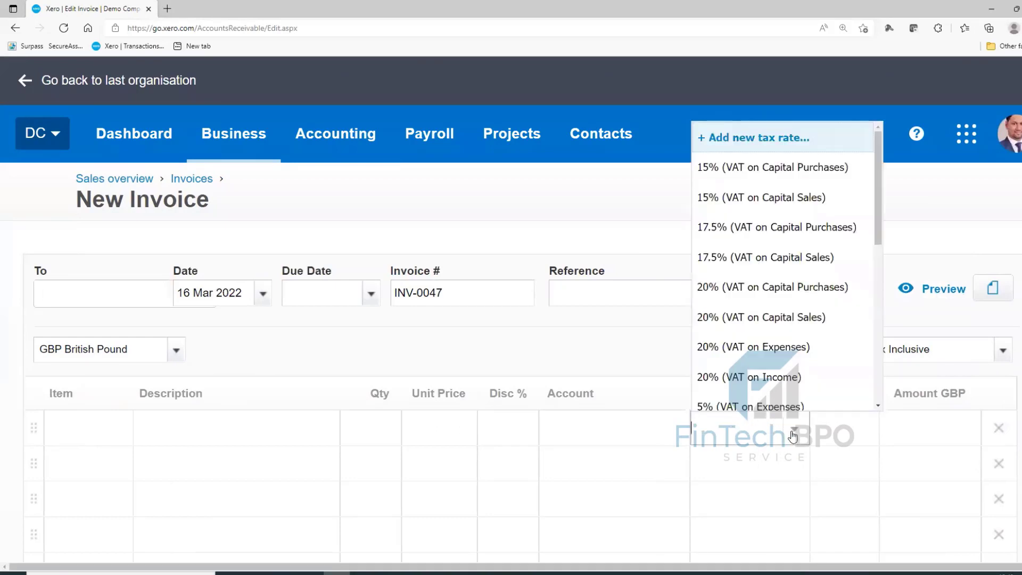
scroll(820, 264, down, 3)
scroll(819, 270, up, 3)
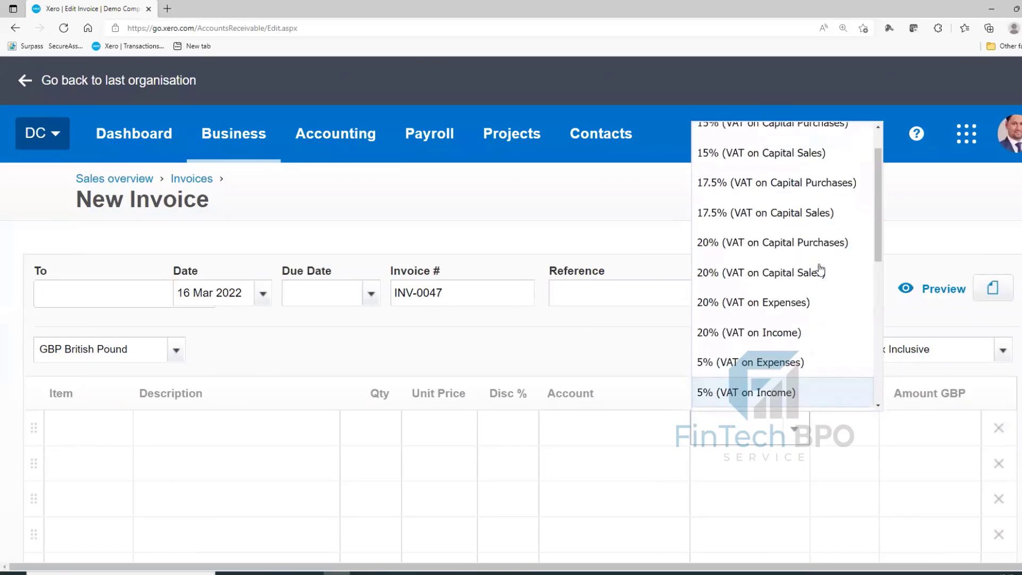
click(755, 339)
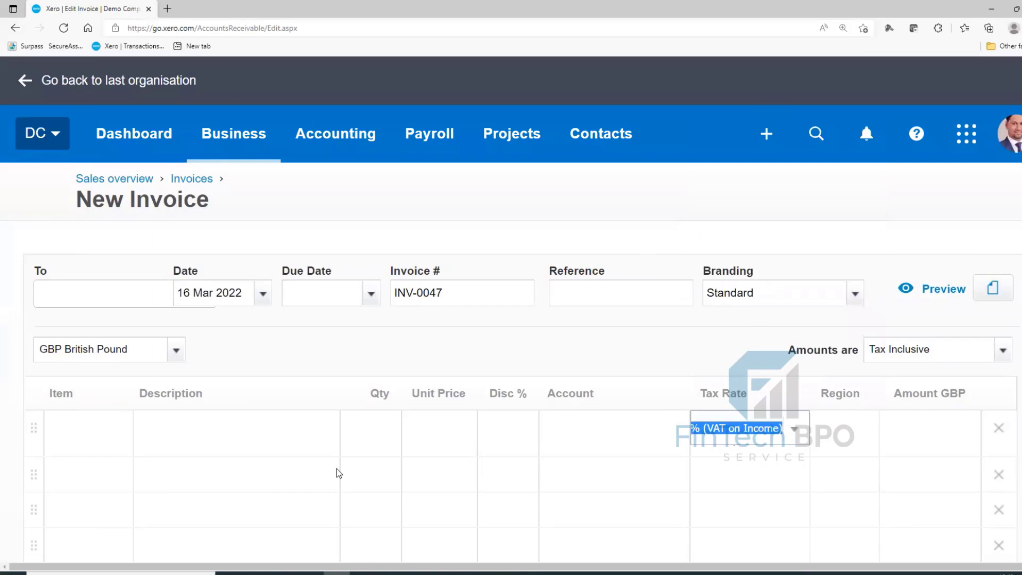
- Fill in the first invoice line with quantity 1, unit price 100 and account 200 - Sales
click(363, 435)
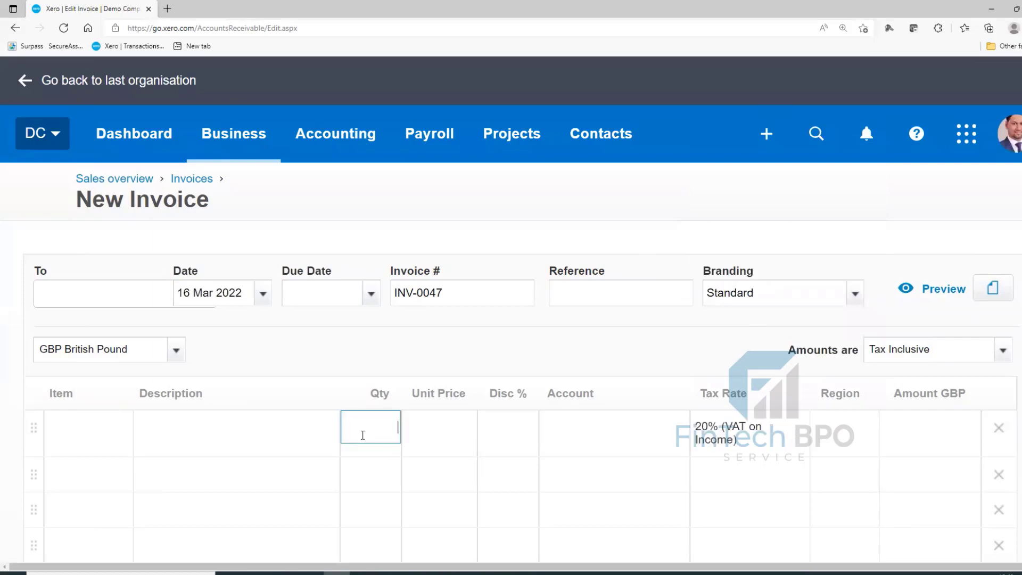
text(1)
click(447, 432)
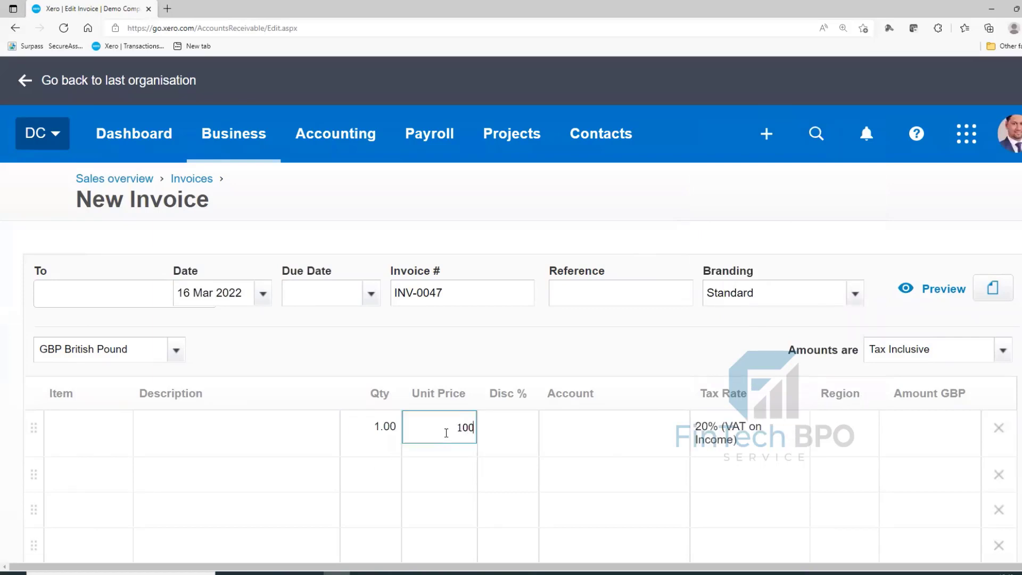
click(586, 439)
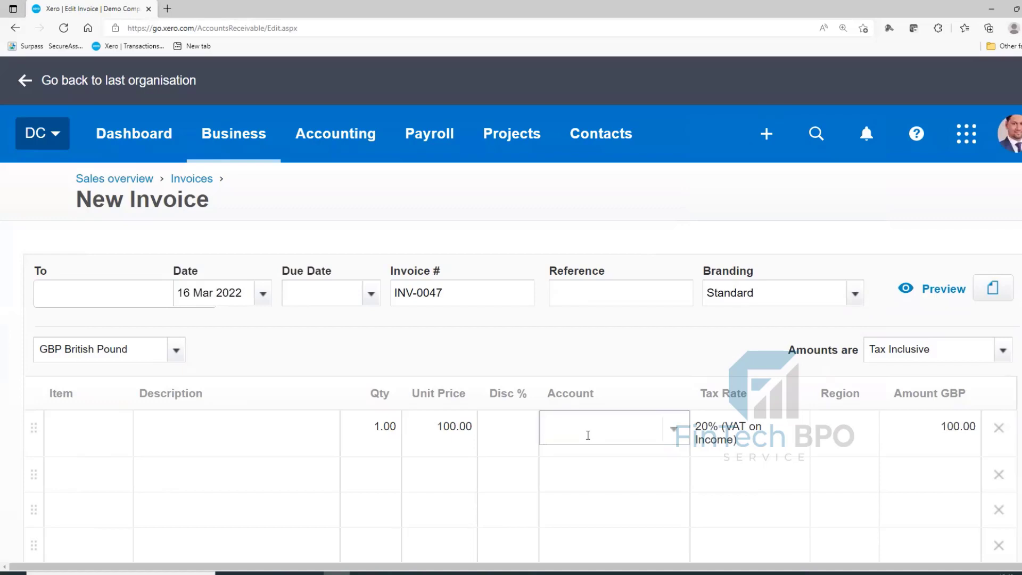
text(sal)
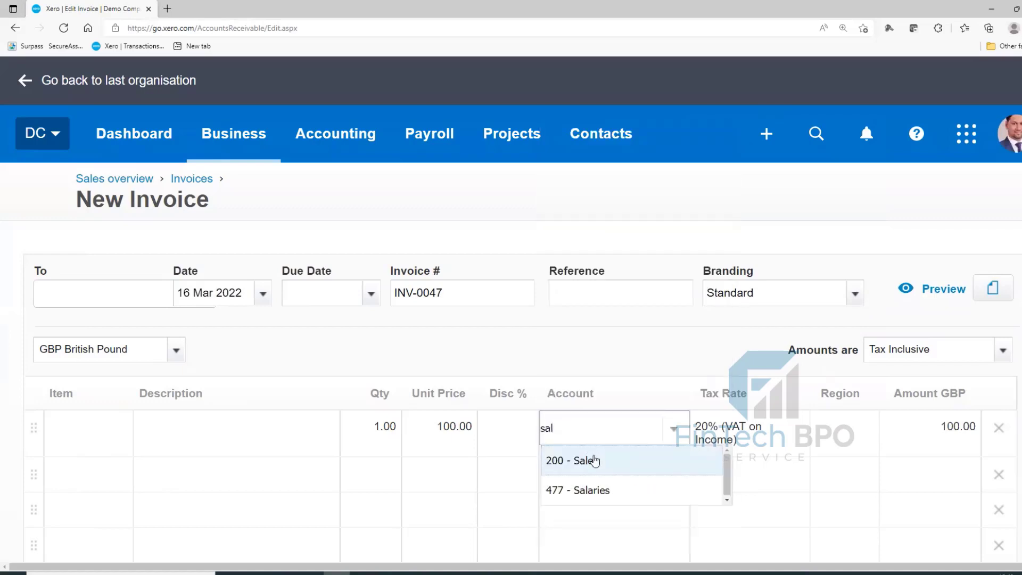
click(591, 459)
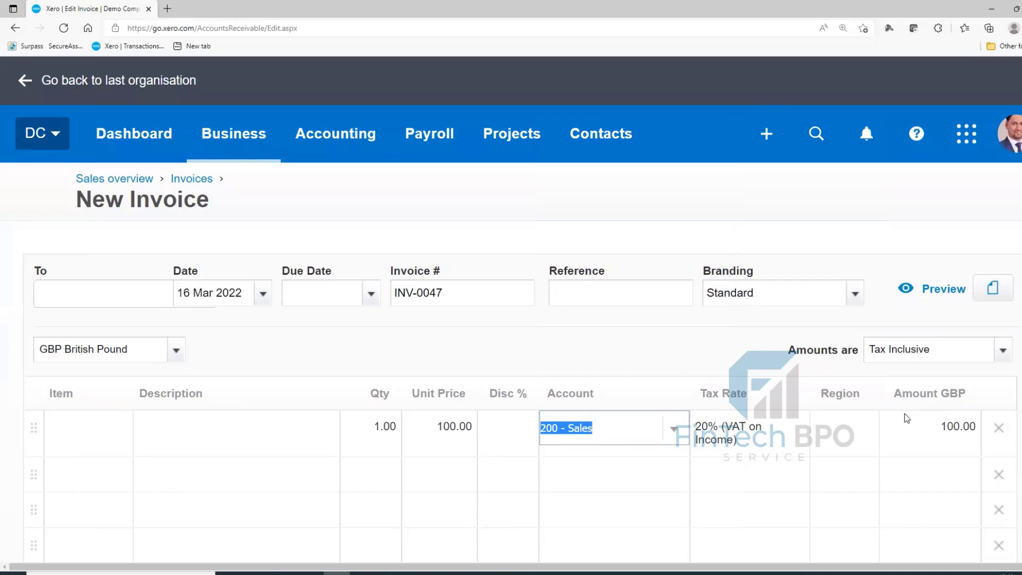
- Review the invoice totals and set the invoice amounts to Tax Exclusive
scroll(1012, 384, down, 5)
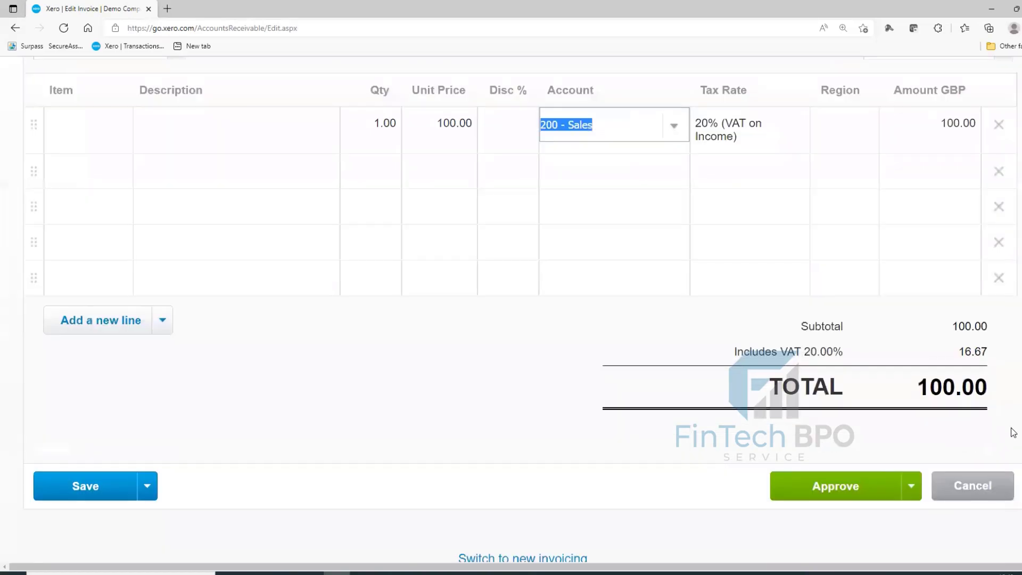
scroll(1012, 426, up, 5)
click(1004, 277)
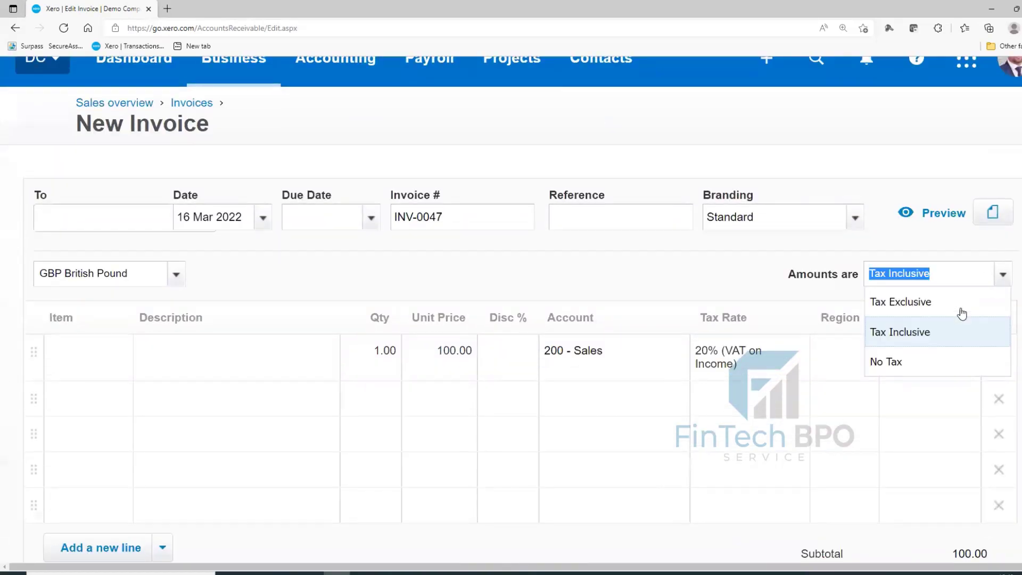
click(941, 312)
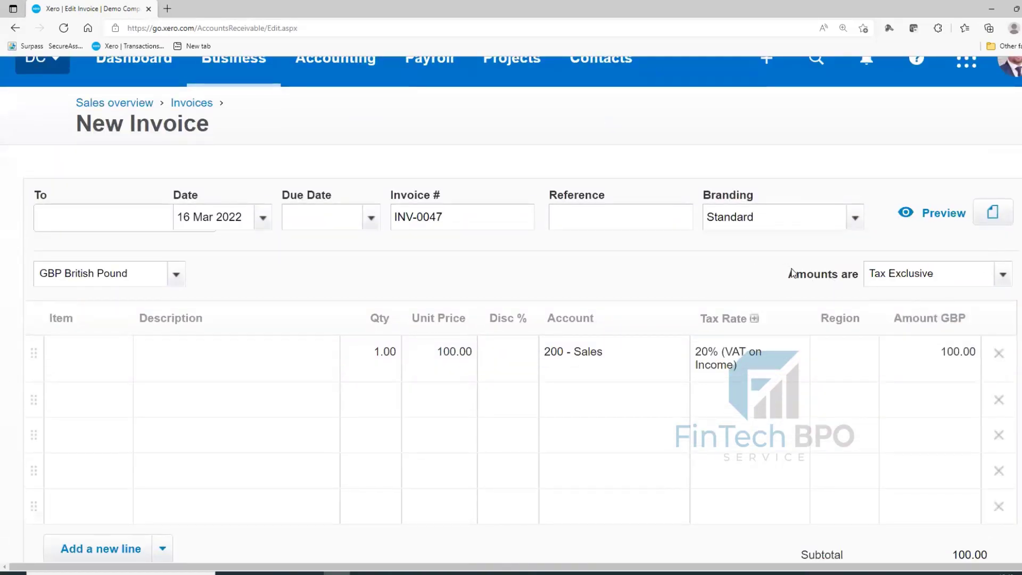
- Review the invoice's tax-exclusive subtotal, VAT and total, and cancel the invoice without saving it
scroll(952, 442, down, 5)
scroll(948, 431, up, 6)
scroll(946, 439, down, 2)
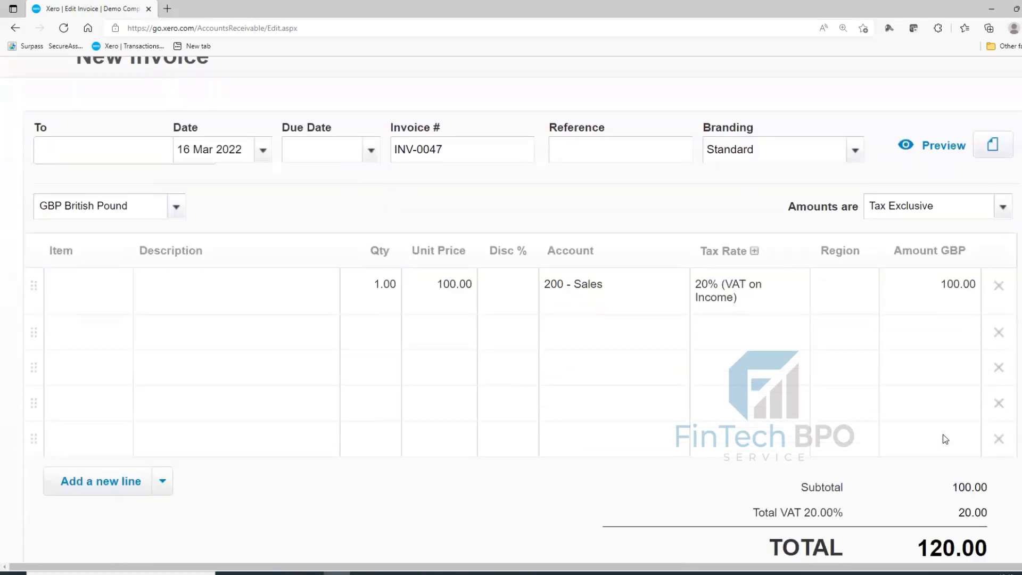
scroll(945, 438, down, 2)
scroll(902, 420, up, 1)
scroll(902, 418, down, 1)
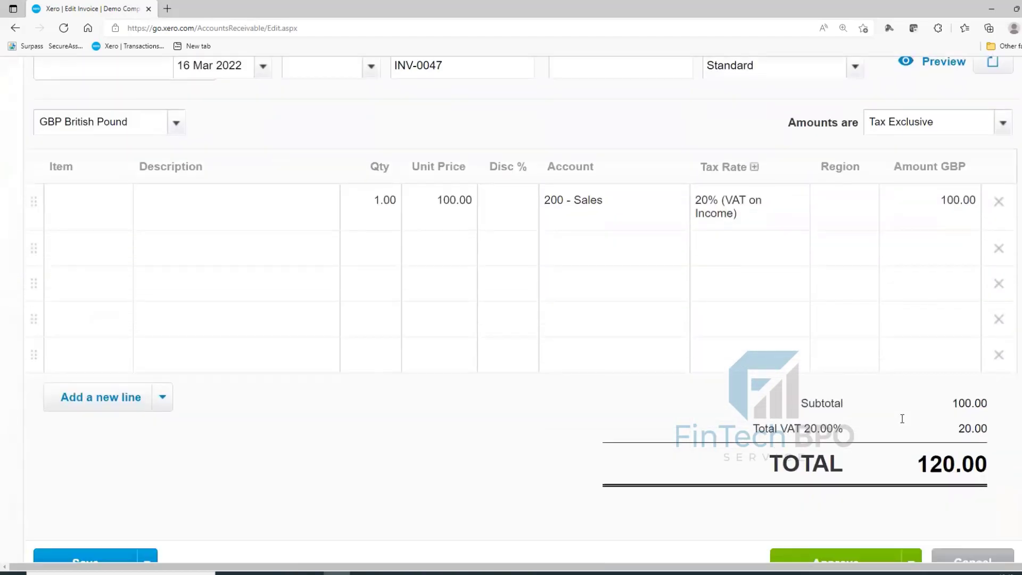
click(982, 563)
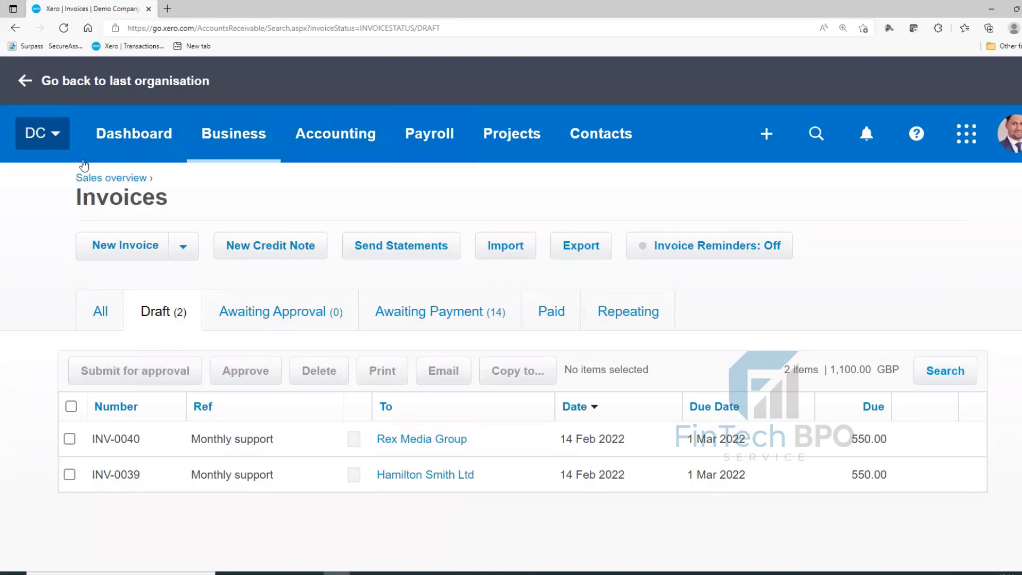
- Open the organisation's financial settings from its advanced accounting settings
click(44, 142)
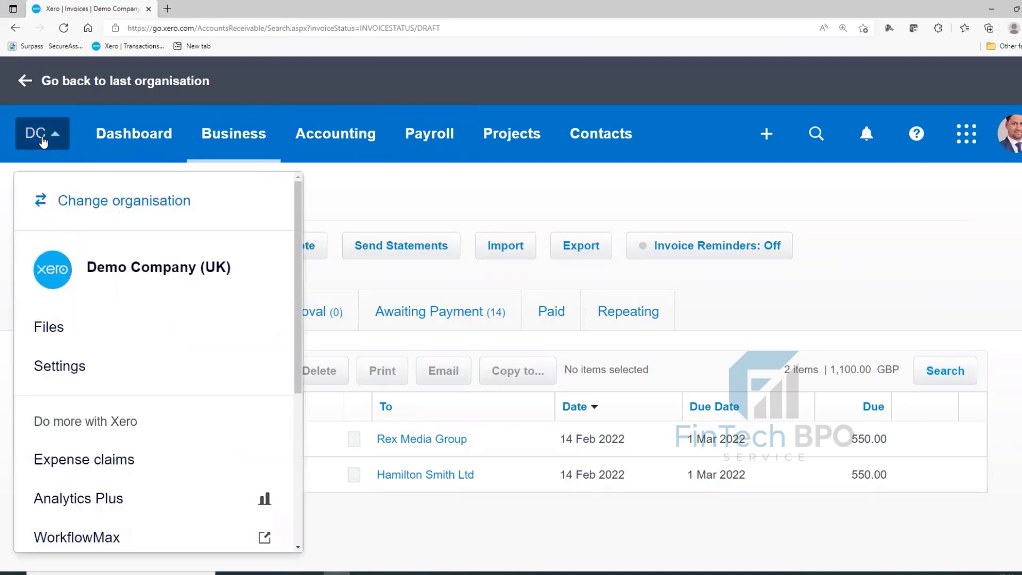
click(79, 366)
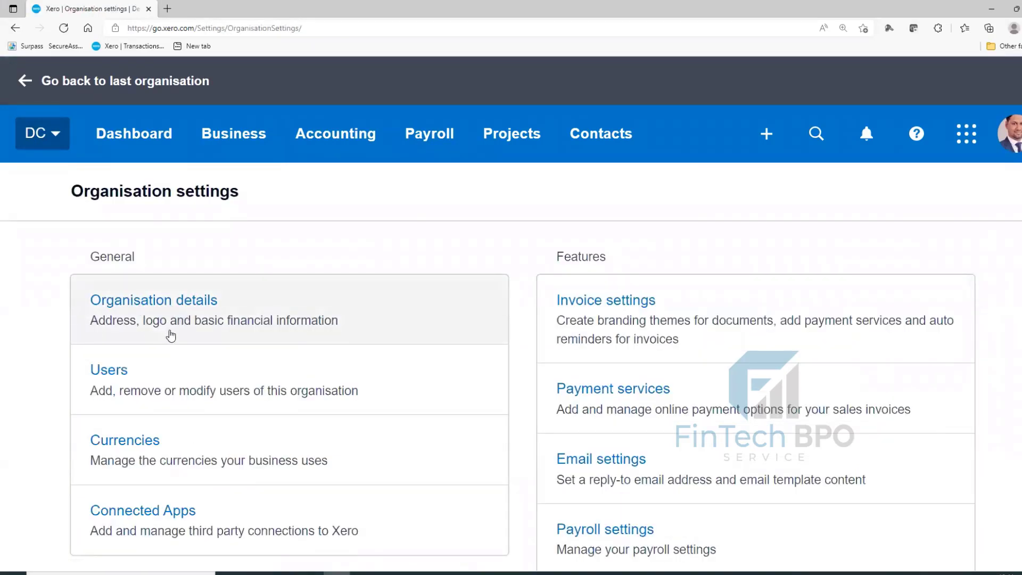
scroll(280, 335, down, 6)
scroll(598, 218, up, 4)
scroll(594, 336, down, 4)
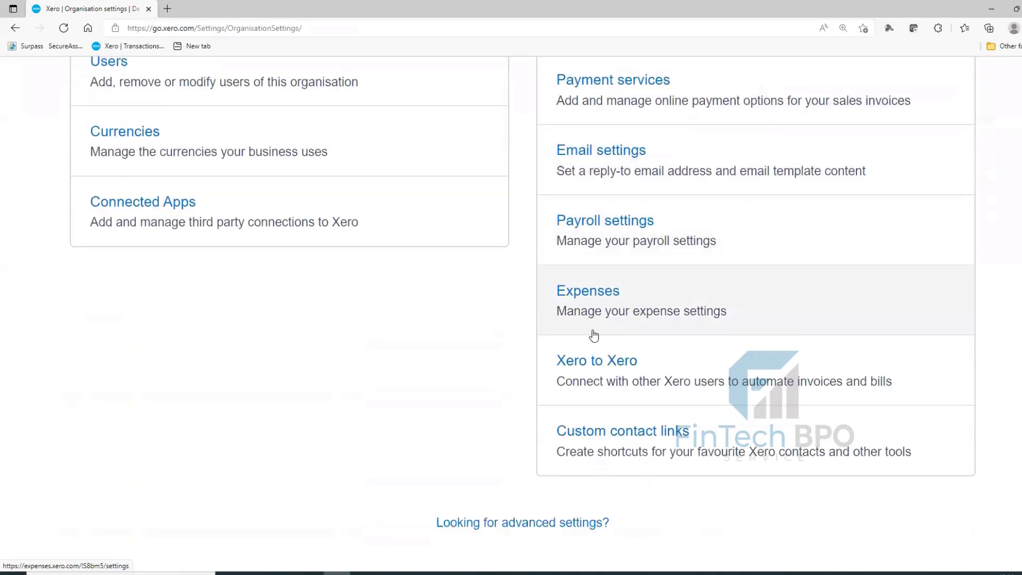
click(554, 521)
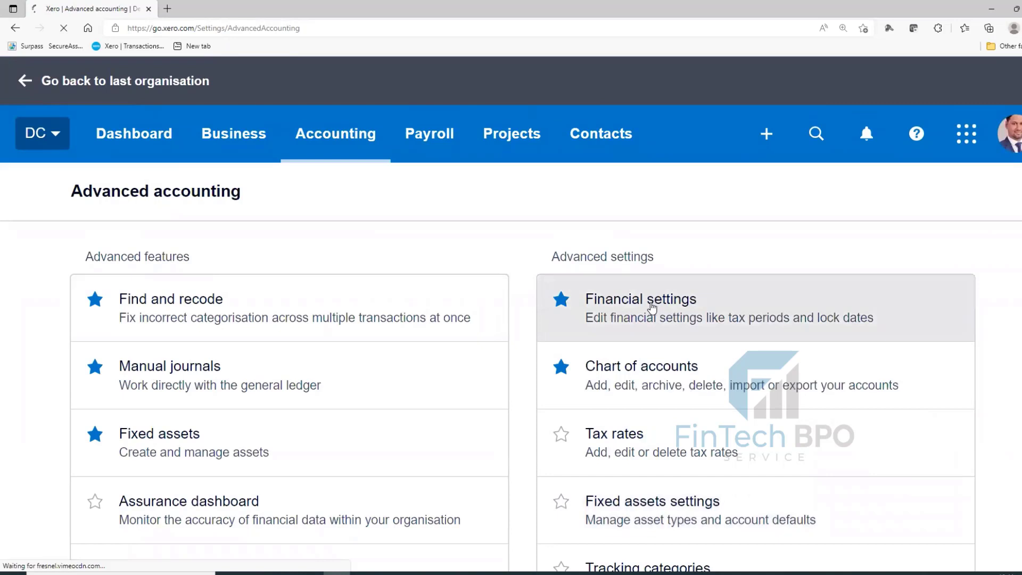
click(651, 308)
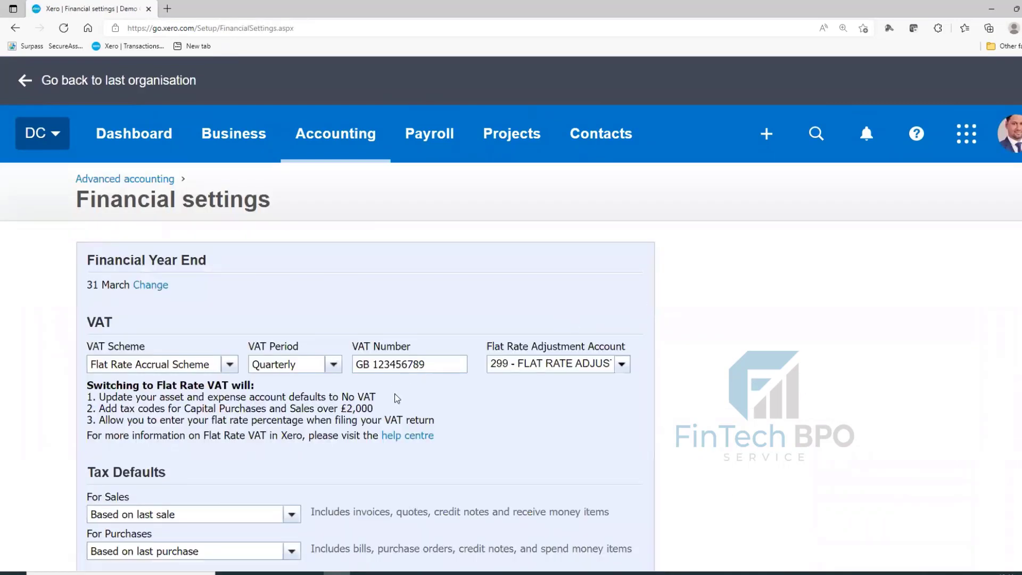
- Select 299 - FLAT RATE ADJUSTMENT SCHEME as the flat rate adjustment account and save the financial settings
click(622, 366)
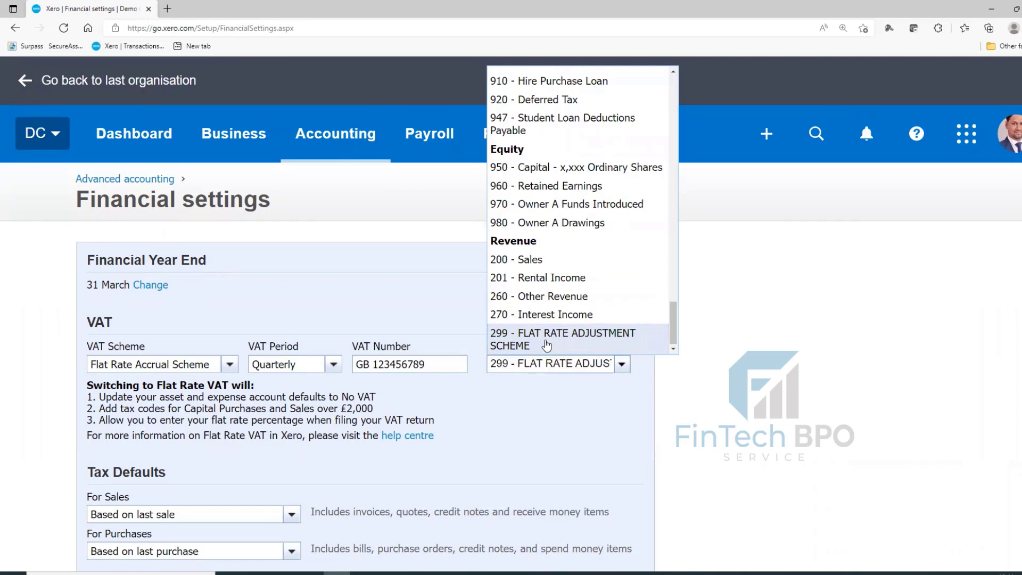
click(545, 345)
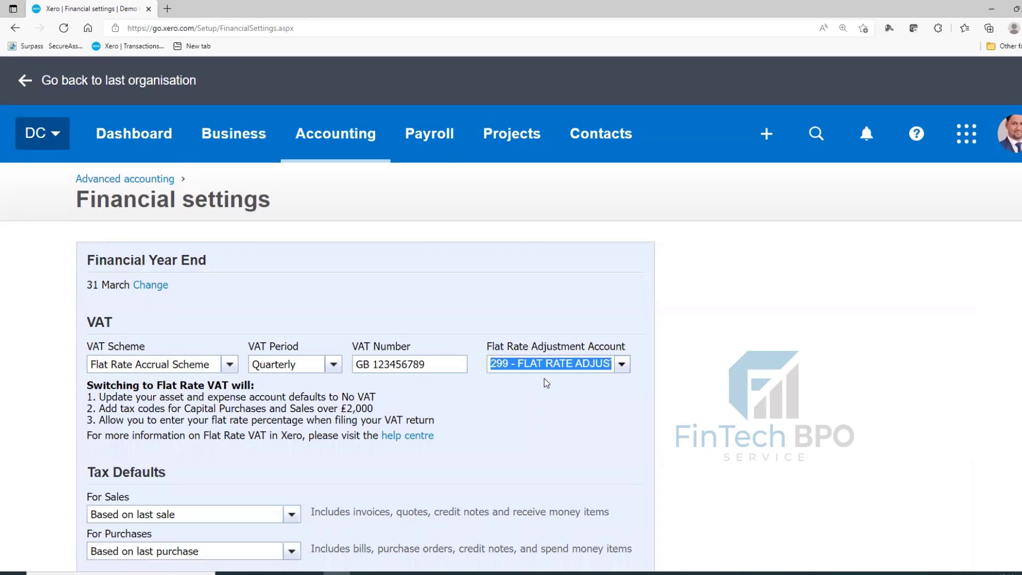
scroll(540, 379, down, 10)
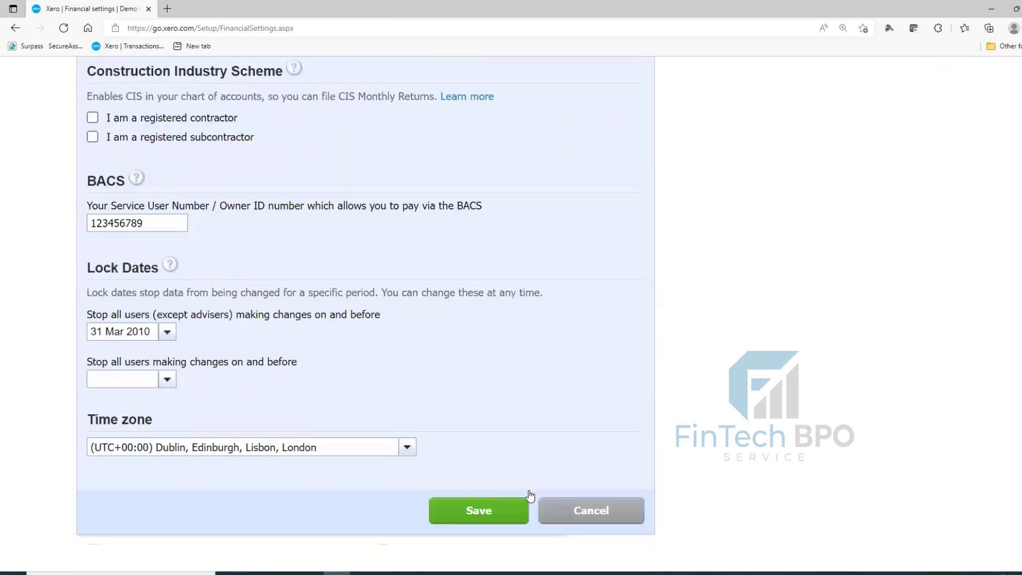
scroll(530, 495, down, 1)
click(496, 487)
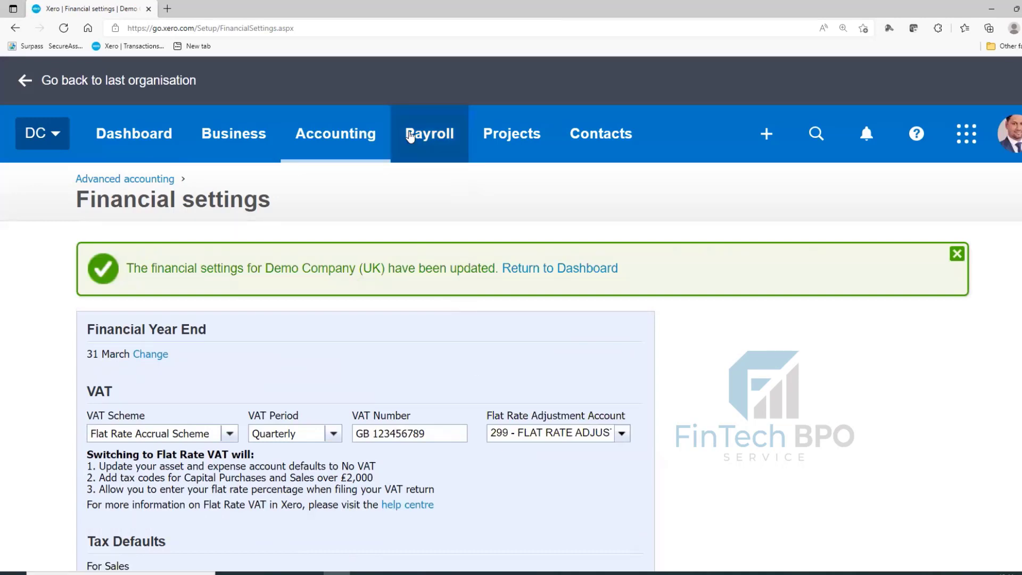
- Open the UK VAT Return report from the accounting reports
click(366, 137)
click(444, 238)
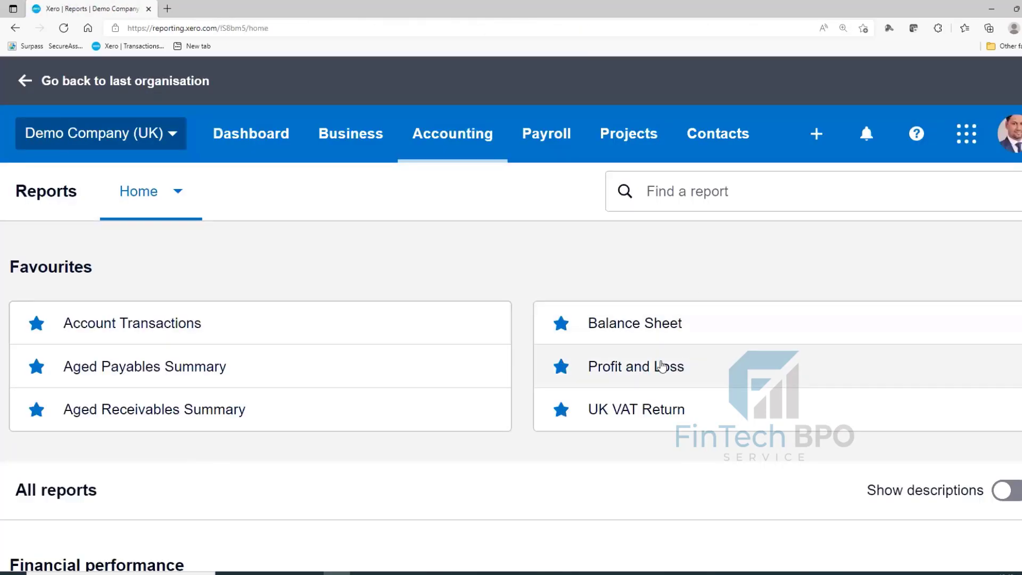
click(652, 426)
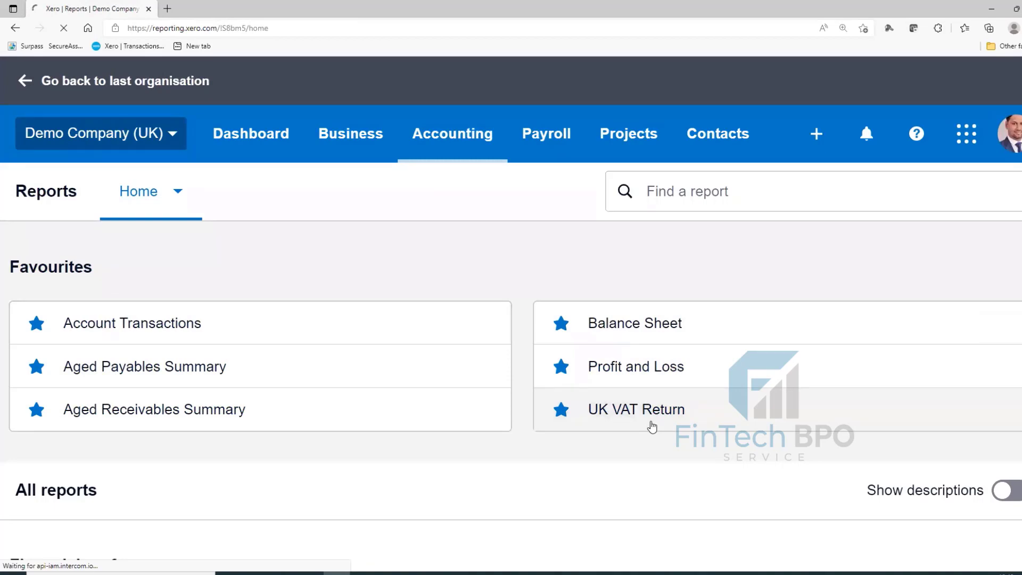
scroll(710, 414, down, 2)
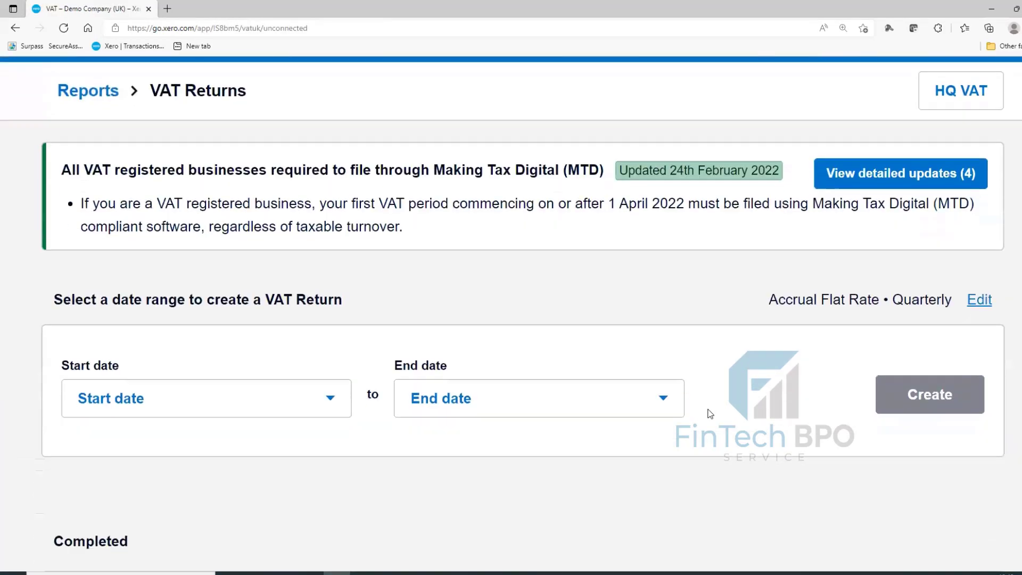
- Set the VAT return's start date to 01 December 2021
scroll(710, 413, down, 3)
click(197, 276)
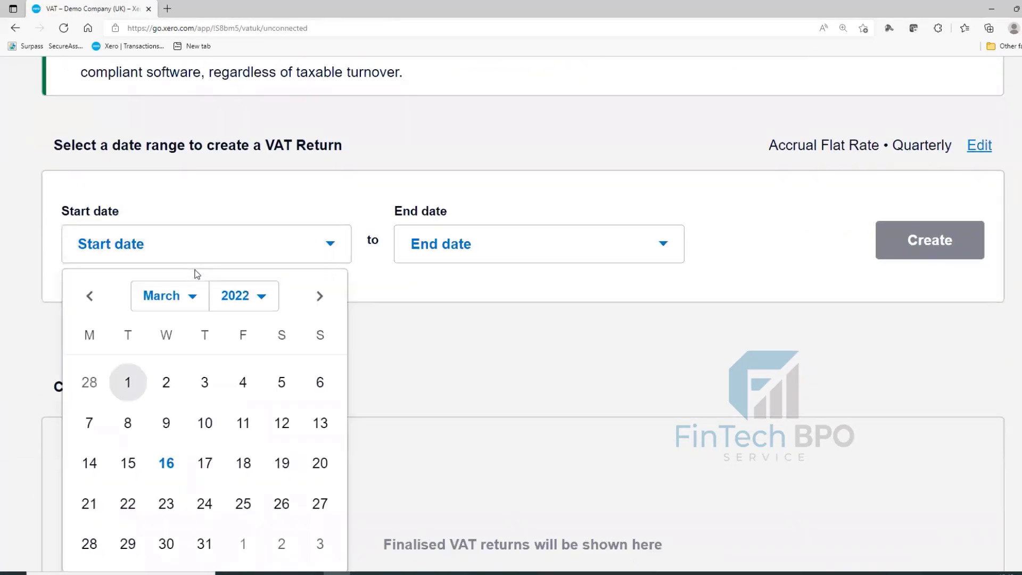
click(88, 295)
click(88, 295)
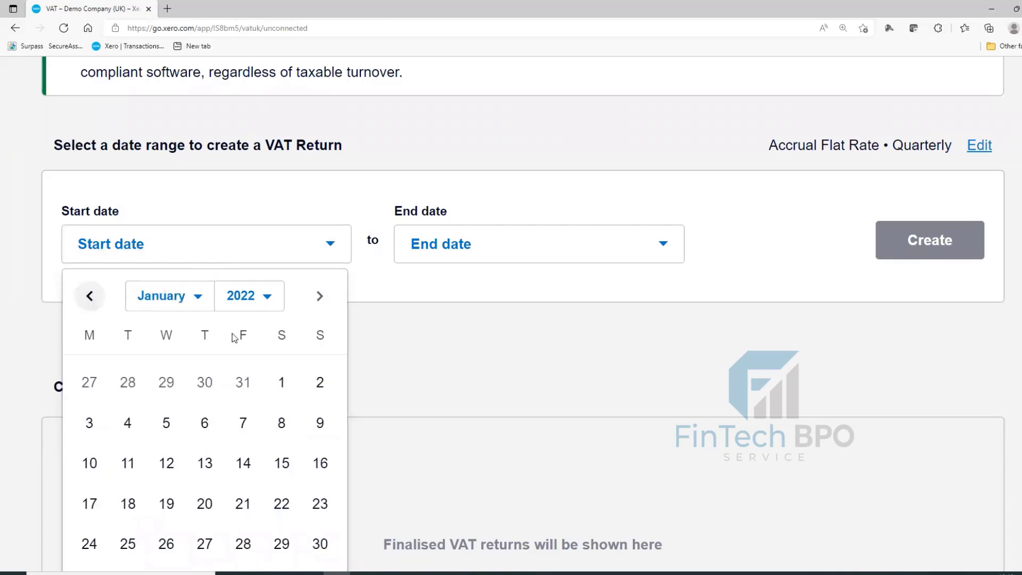
click(89, 296)
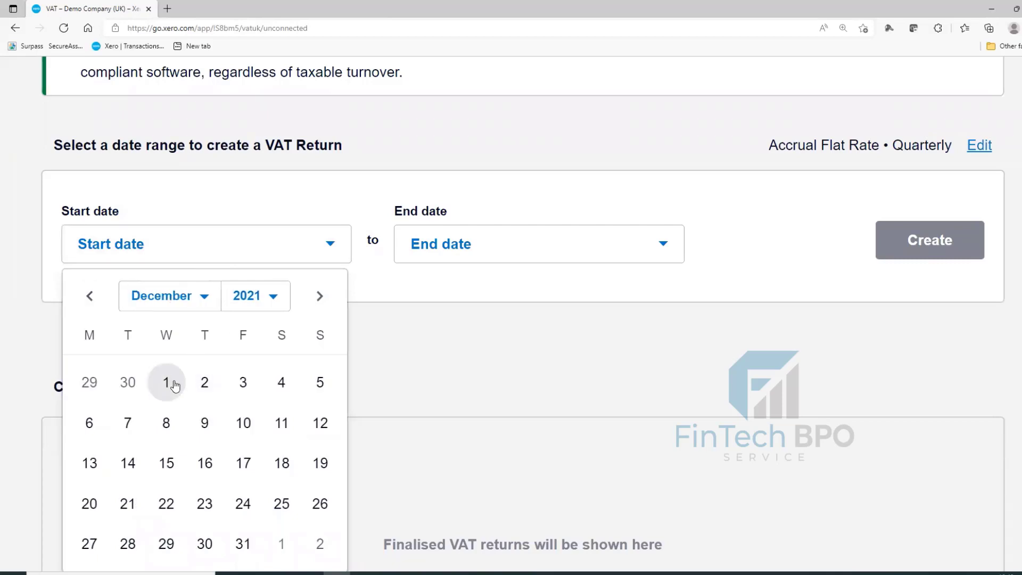
click(175, 383)
click(595, 235)
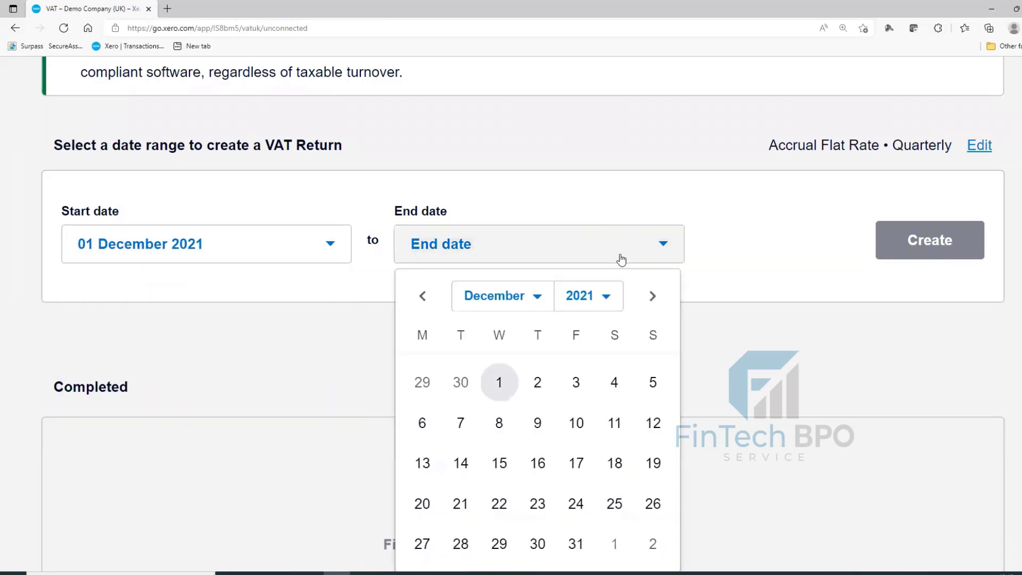
click(544, 307)
click(542, 309)
click(536, 308)
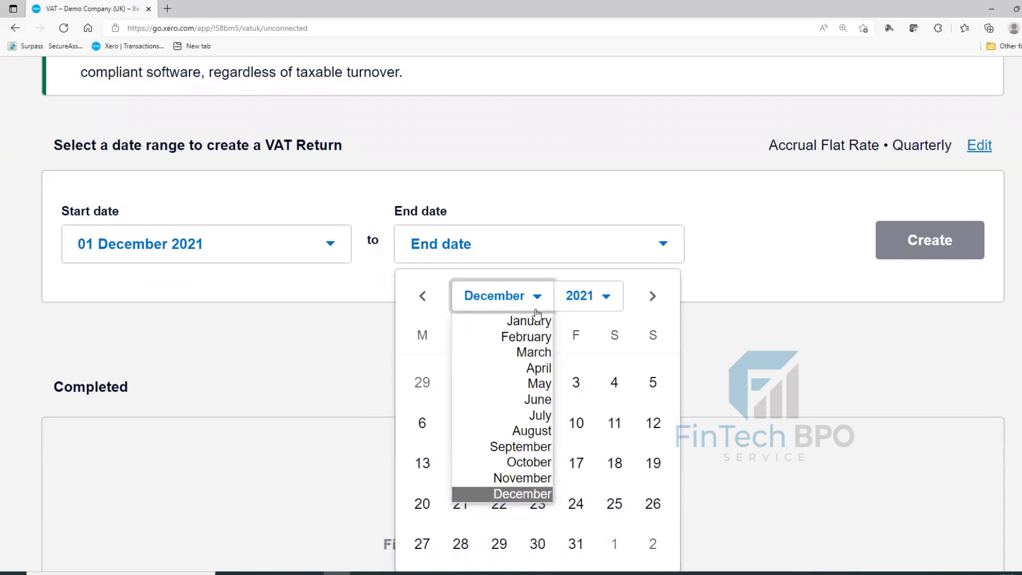
click(535, 319)
click(606, 310)
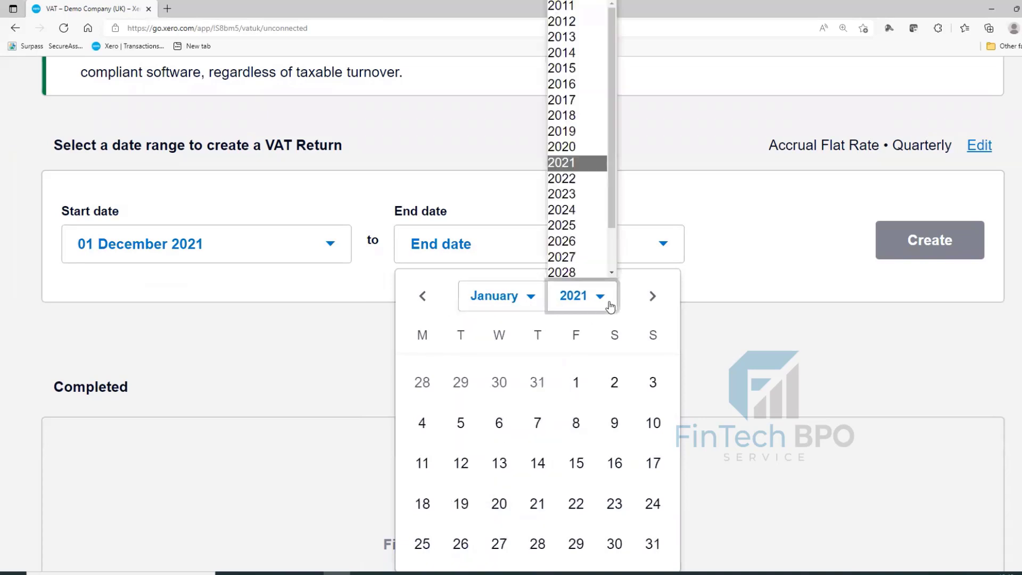
click(586, 178)
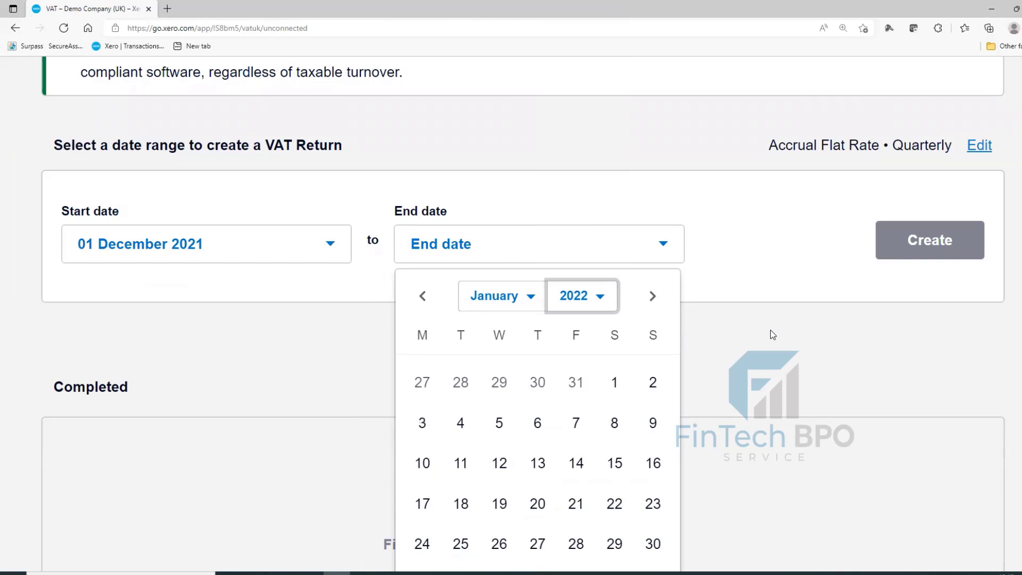
click(771, 330)
- Set the VAT return's end date to 31 January 2021
click(532, 258)
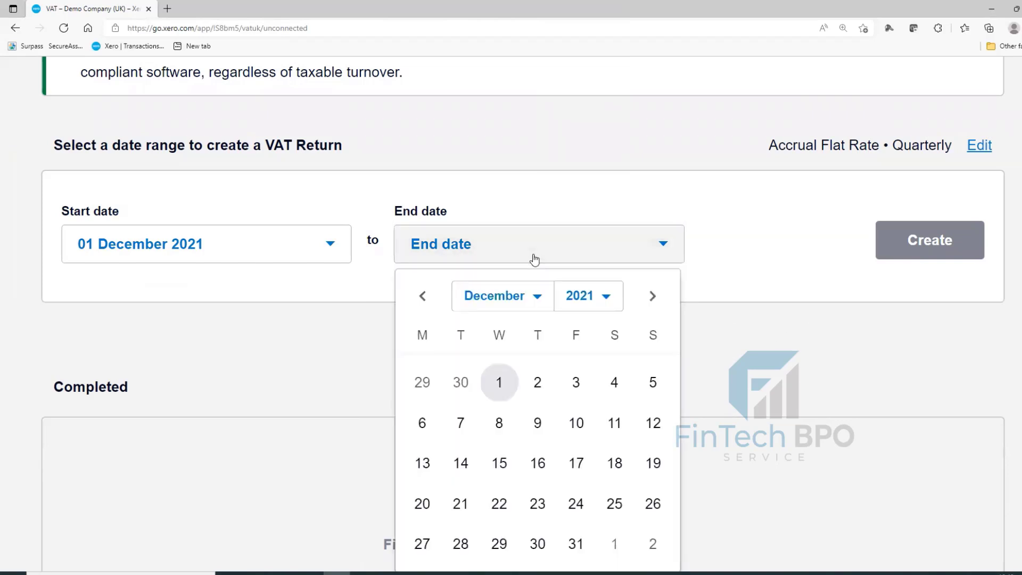
click(537, 302)
click(539, 320)
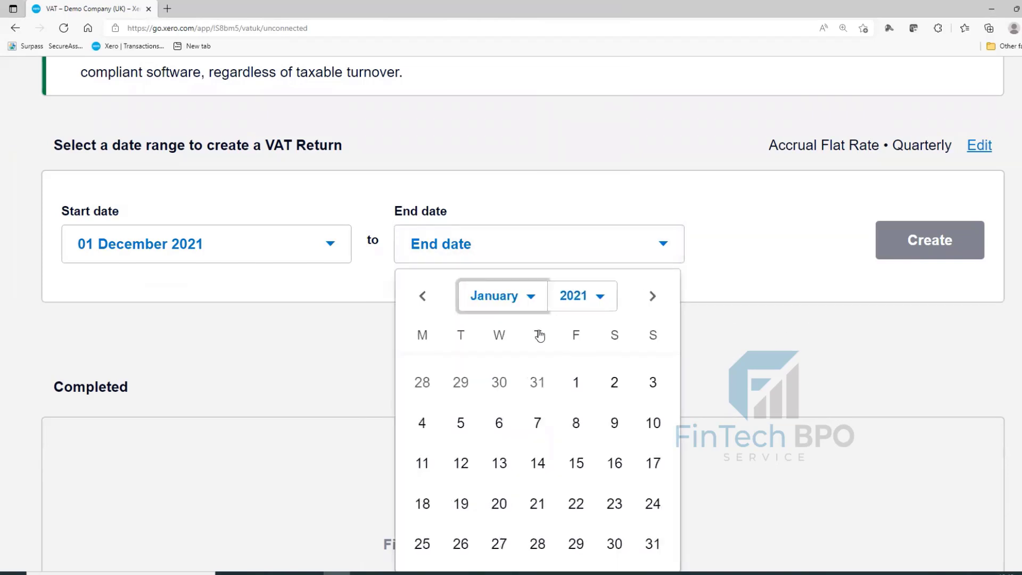
scroll(539, 336, down, 1)
click(655, 468)
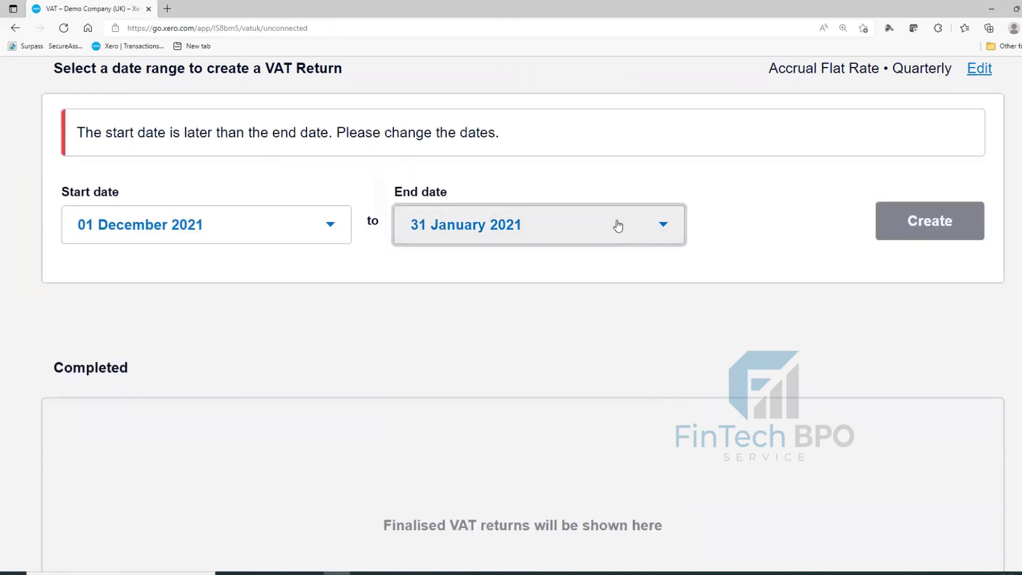
click(617, 226)
click(610, 283)
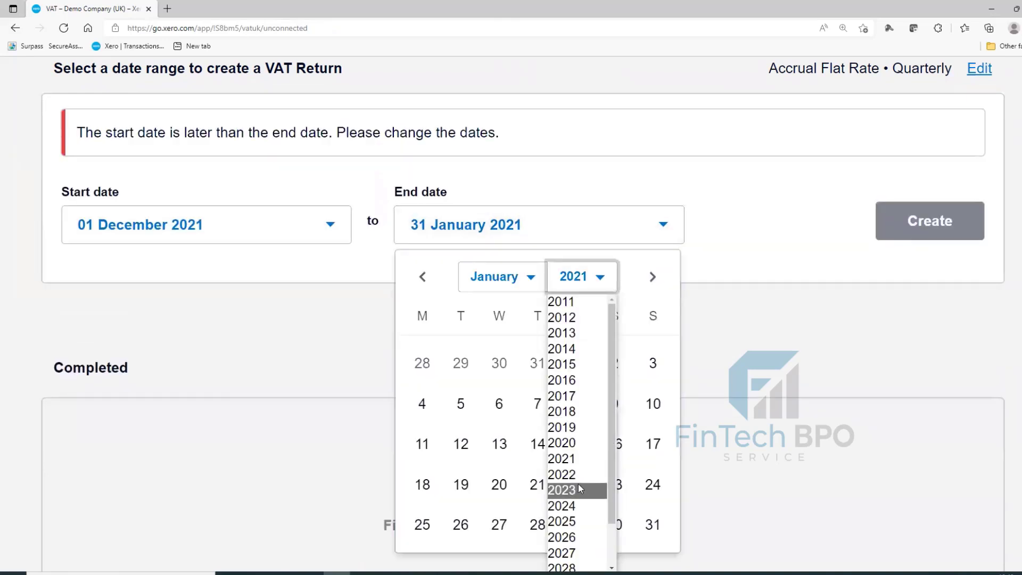
click(575, 475)
click(783, 432)
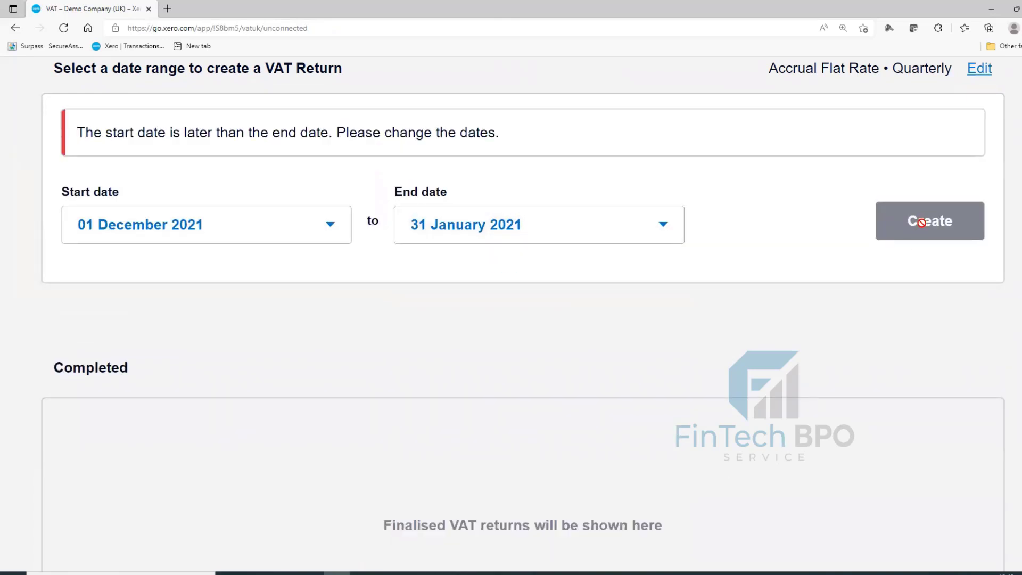
- Set the VAT return's end date to 30 January 2022 and create the return
click(503, 233)
click(600, 280)
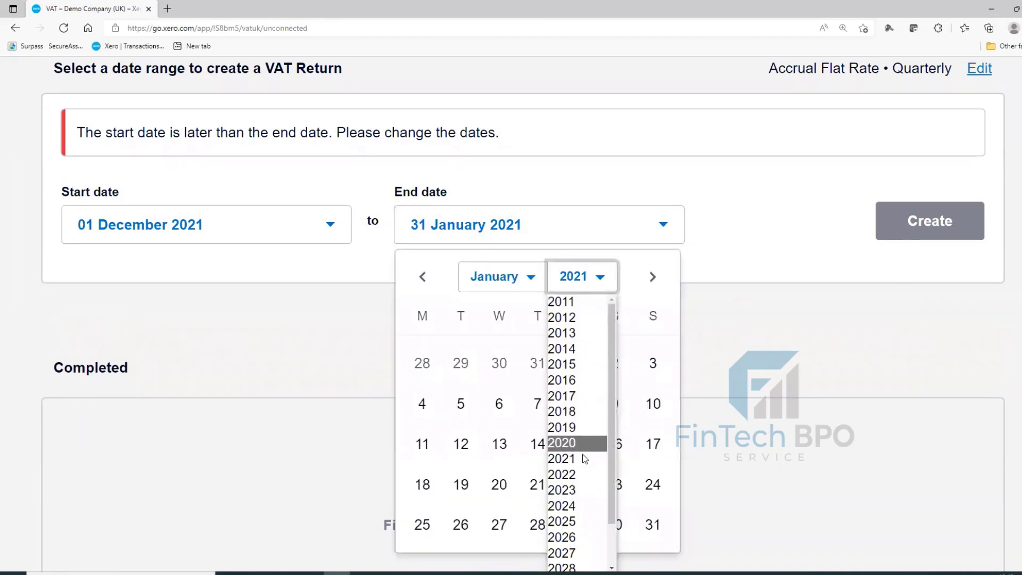
click(575, 475)
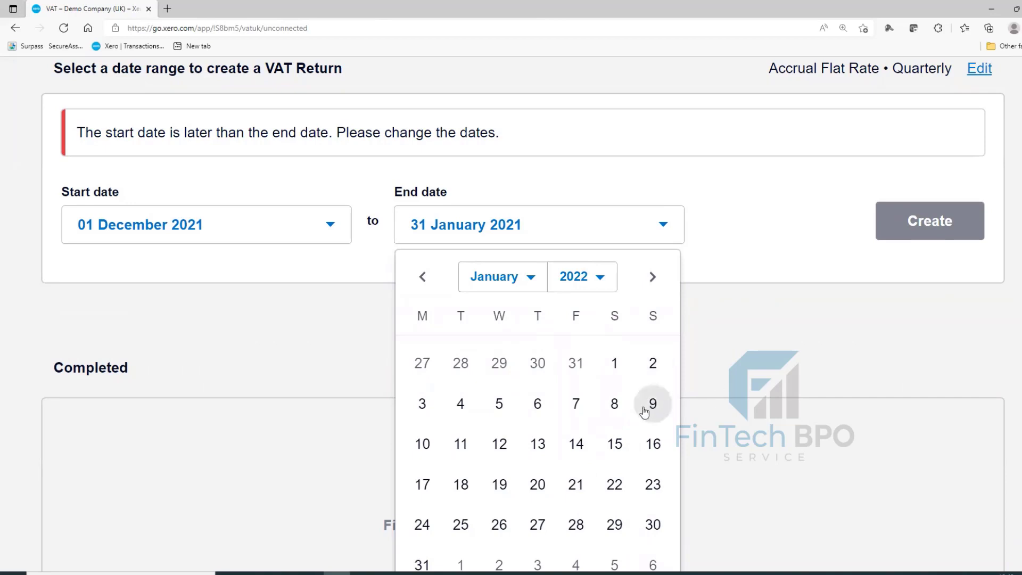
scroll(645, 411, down, 2)
click(655, 450)
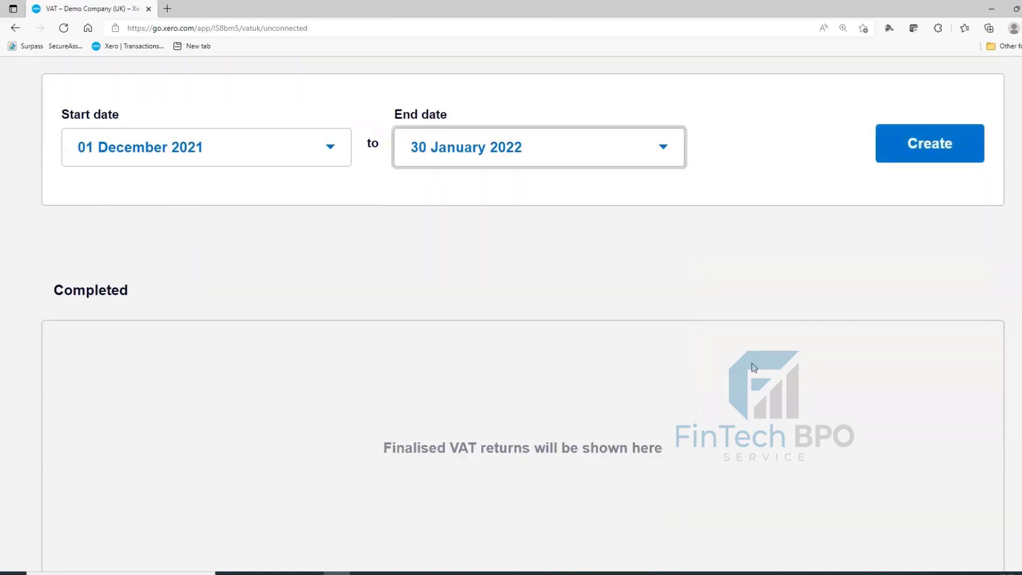
click(928, 143)
- Open the VAT return's flat rate percentage for editing and update it with the rate kept at 14%
scroll(939, 140, down, 5)
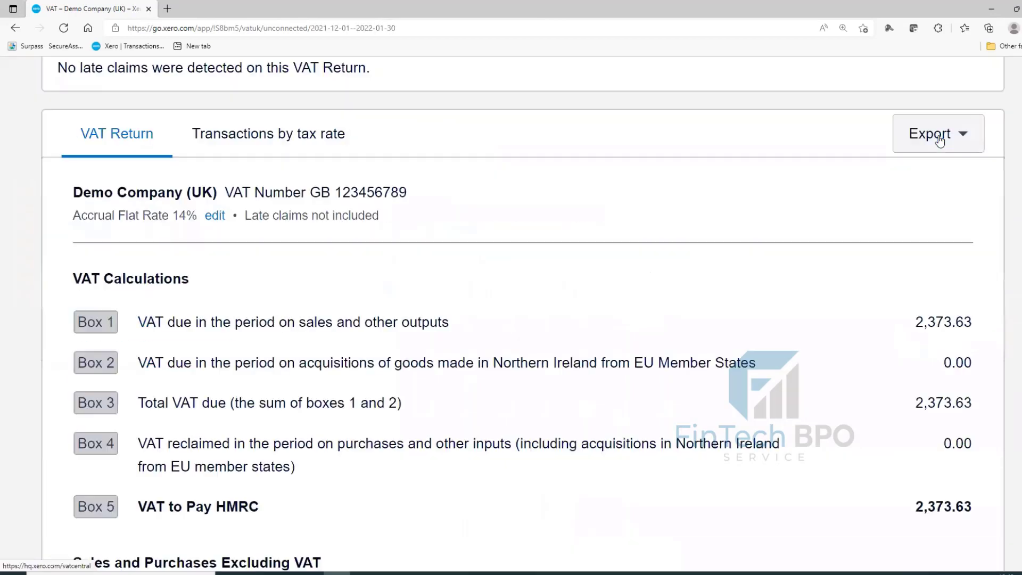
scroll(919, 183, up, 3)
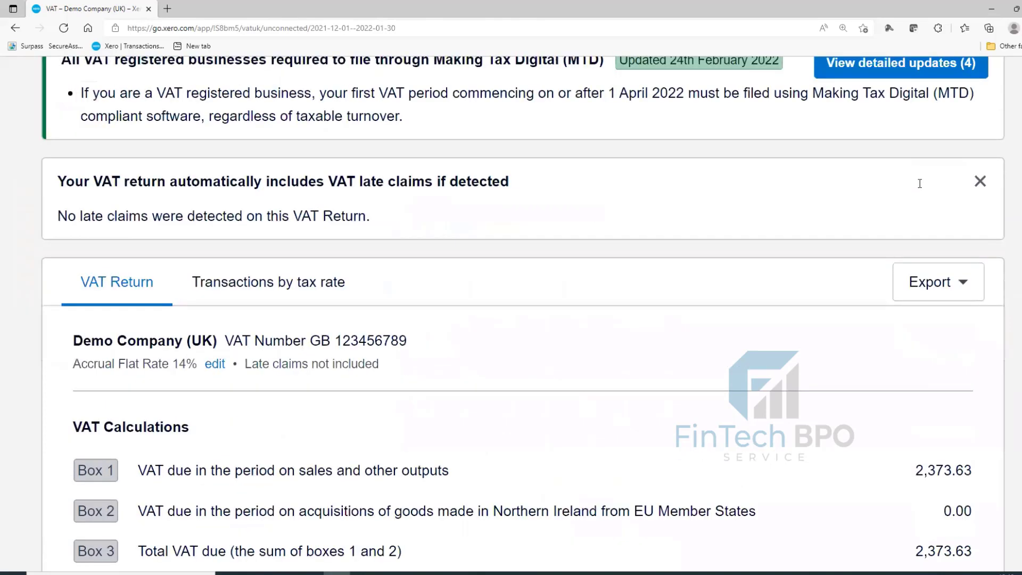
scroll(919, 184, up, 2)
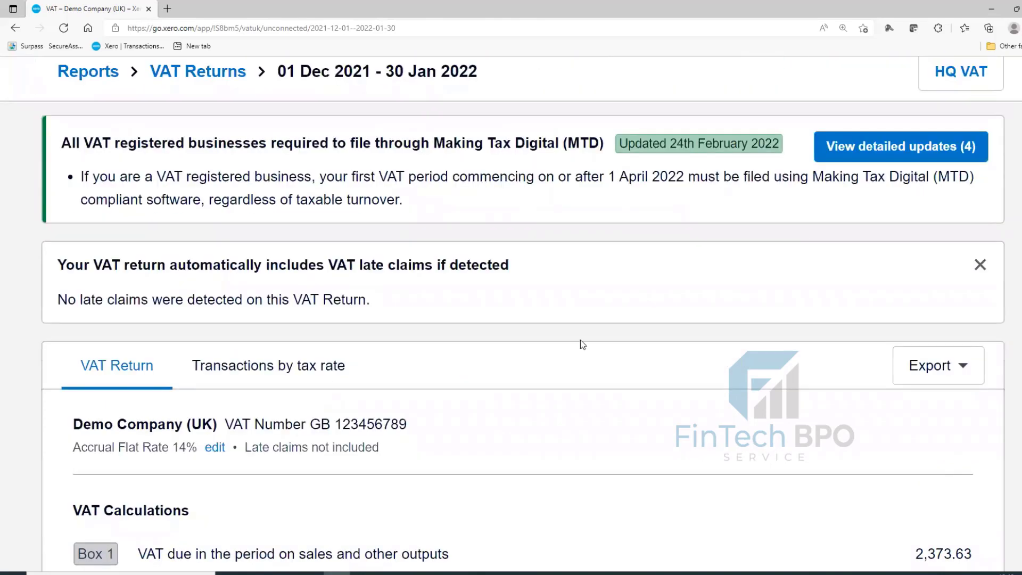
click(215, 448)
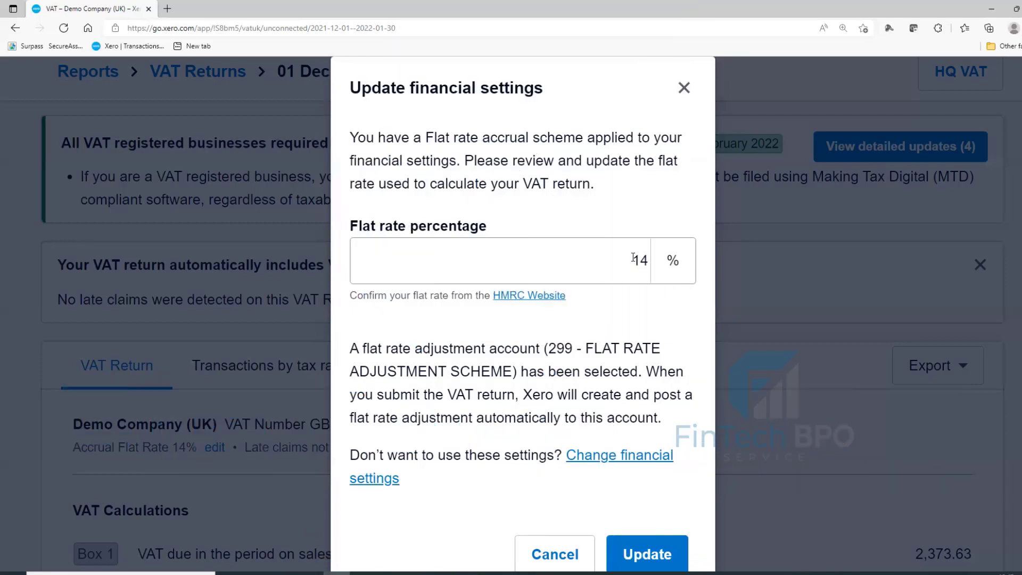
click(648, 554)
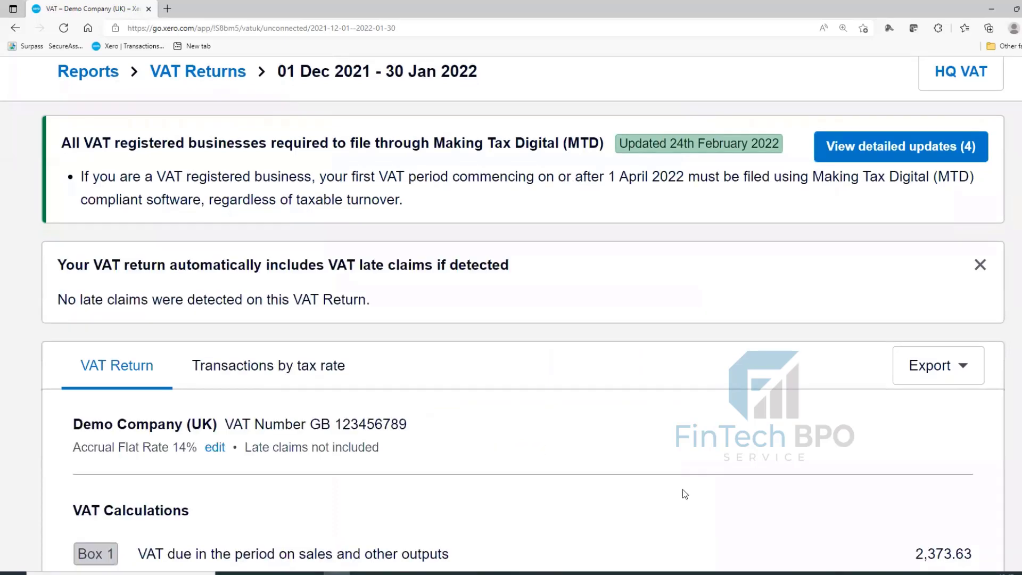
- Examine the VAT return's Box 1 to Box 9 figures and the flat rate adjustment amount
scroll(683, 490, down, 2)
scroll(682, 492, down, 10)
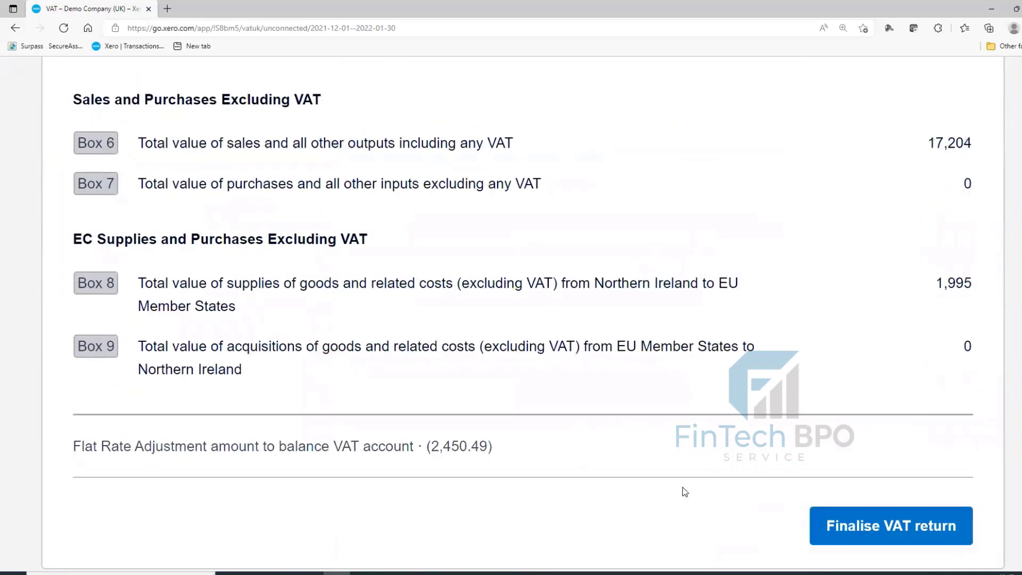
scroll(696, 482, up, 4)
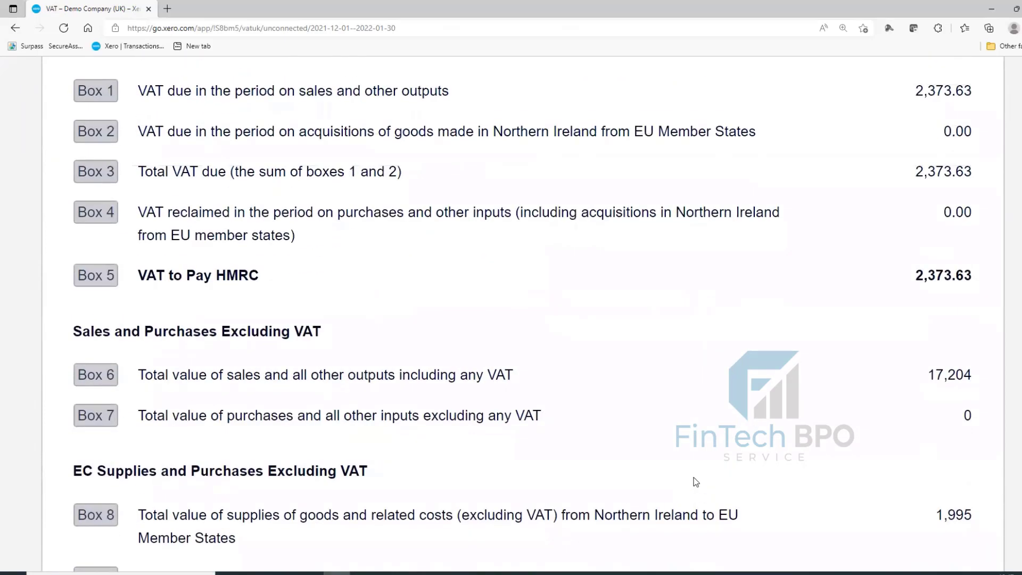
scroll(666, 462, up, 3)
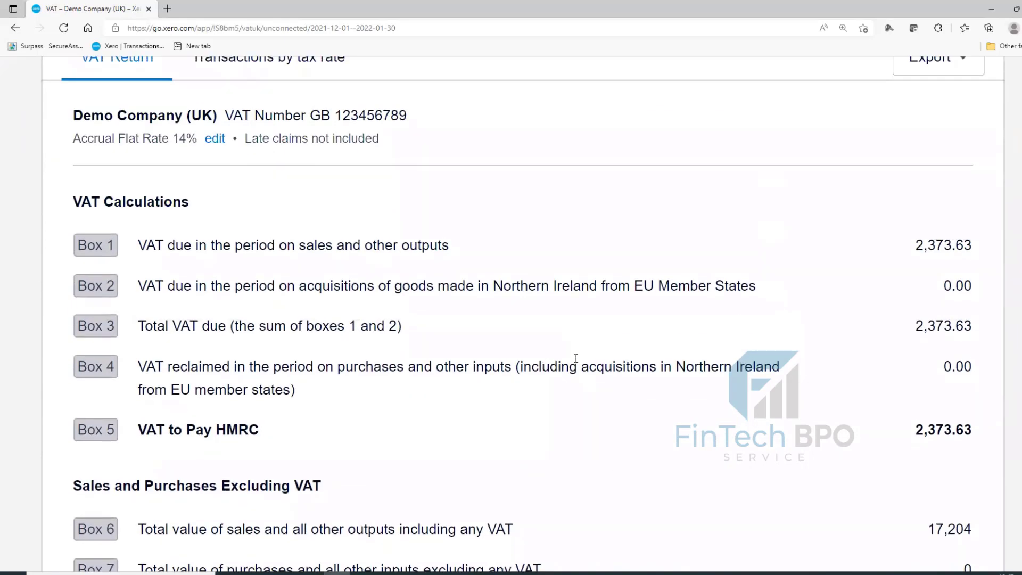
scroll(575, 359, up, 1)
scroll(573, 367, up, 1)
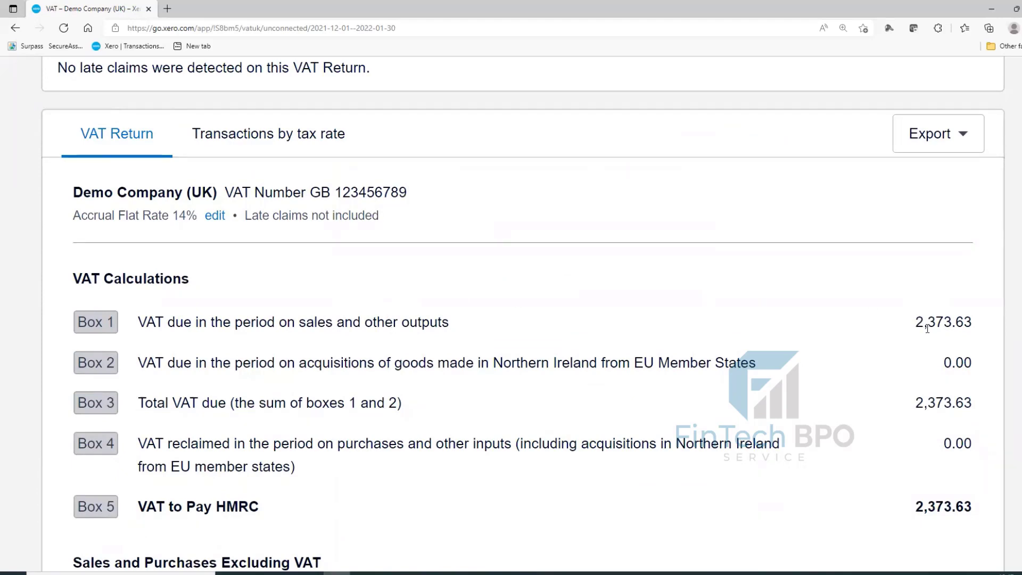
scroll(929, 338, down, 2)
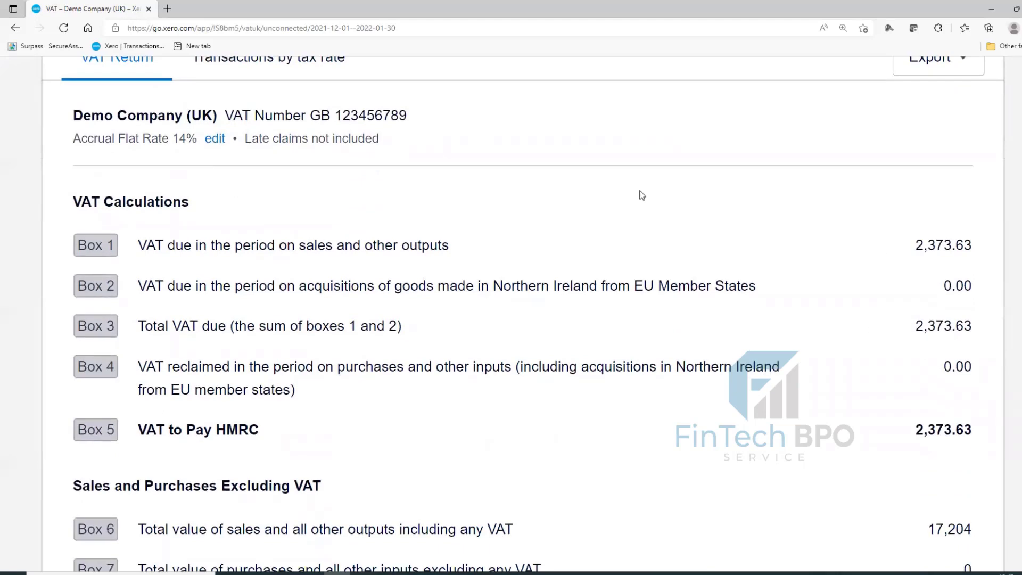